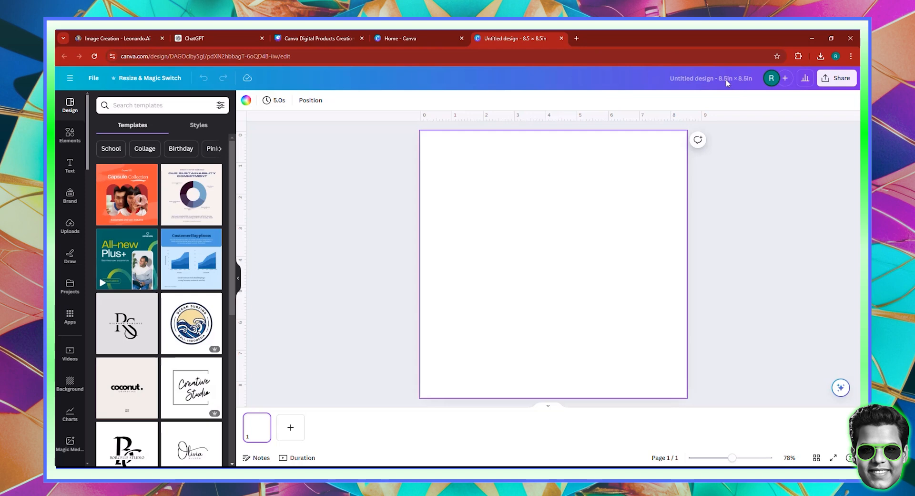
- Title the design Coloring Pages
click(725, 80)
text(Coloring Pages)
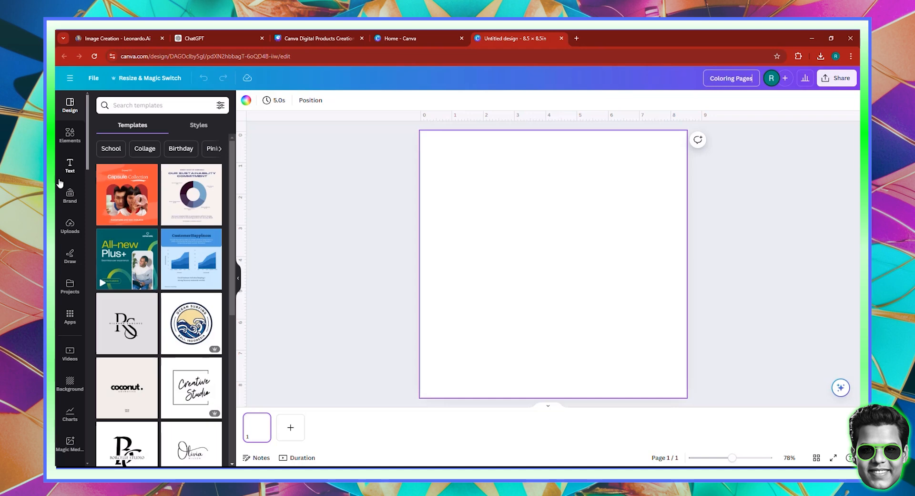
- Open the AI image generator, select the Photo style and look through the full list of styles
click(75, 140)
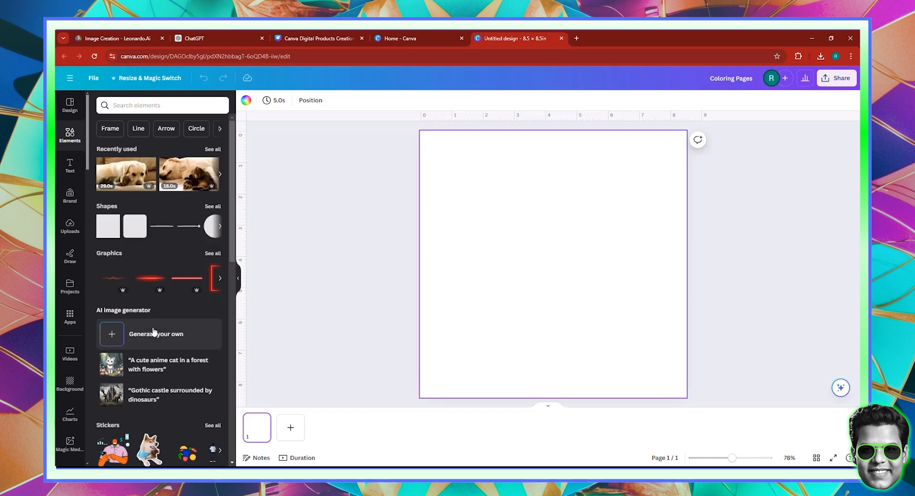
click(149, 337)
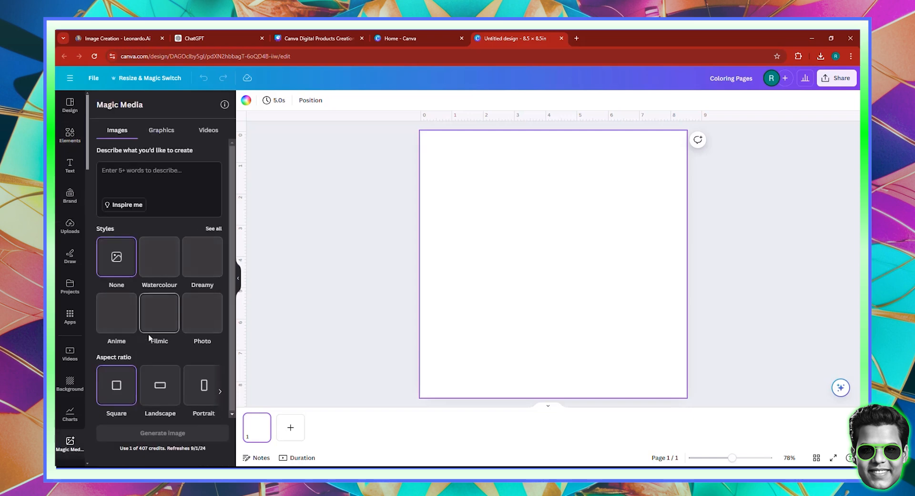
click(203, 324)
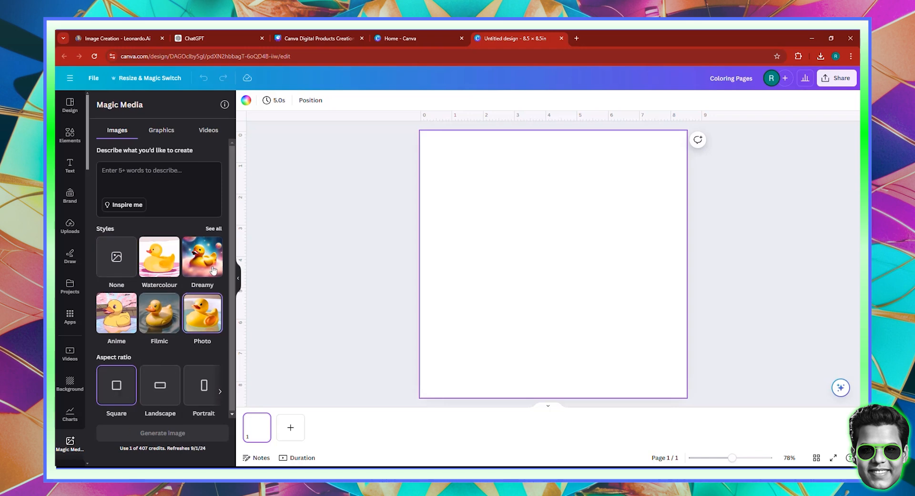
click(214, 229)
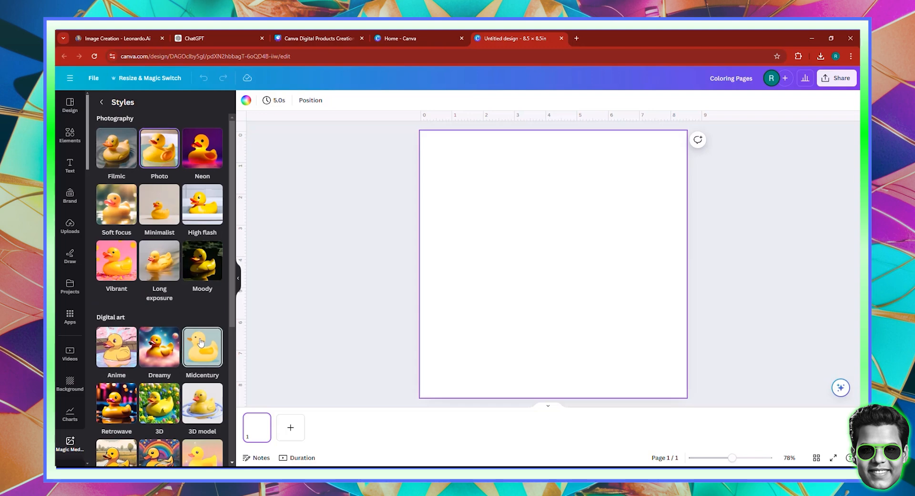
scroll(205, 310, down, 3)
scroll(184, 158, up, 3)
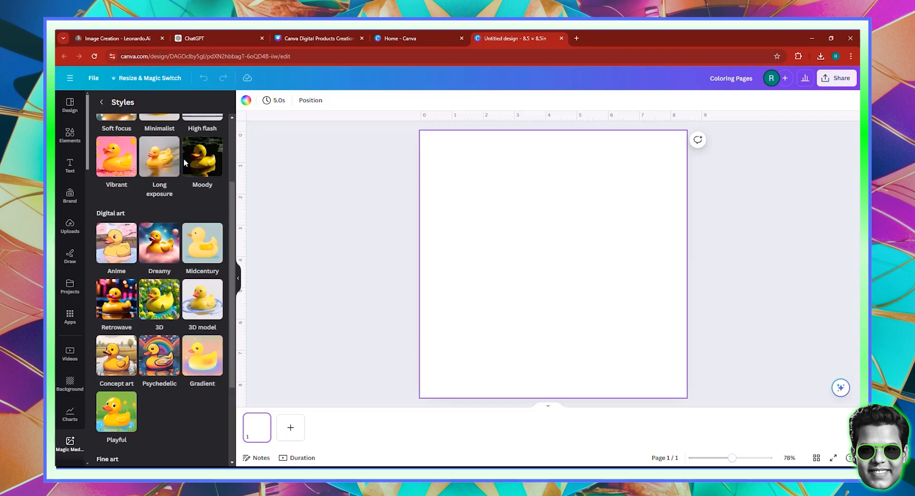
click(103, 103)
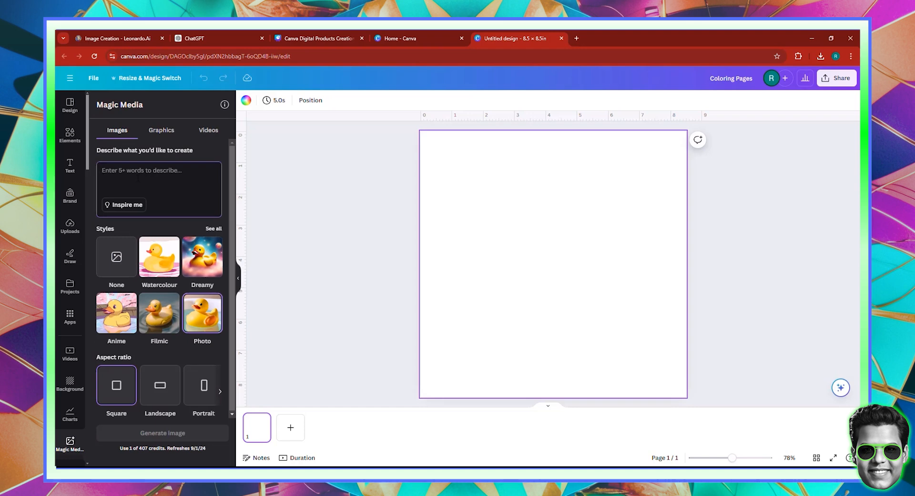
- Enter the image prompt "Black and White Pencil Illustration of a Giganotausaurus"
text(Bla)
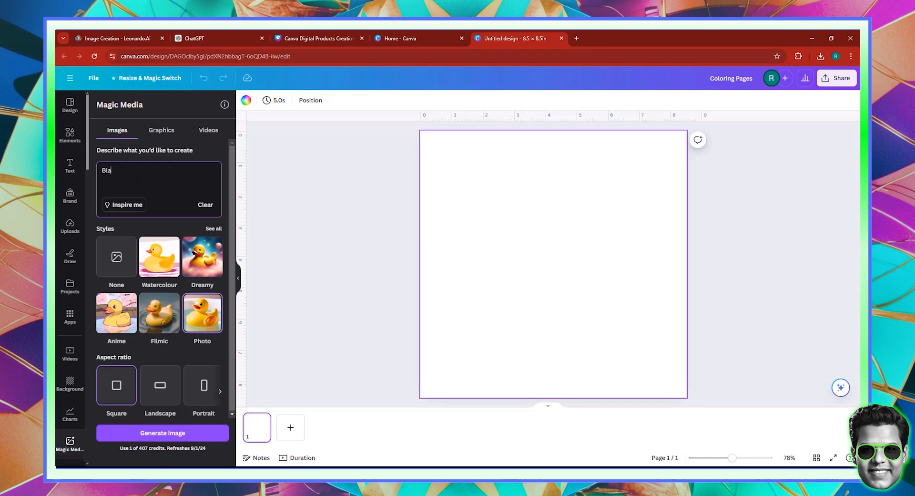
text(ck and White Pencil Illustration of a Gi)
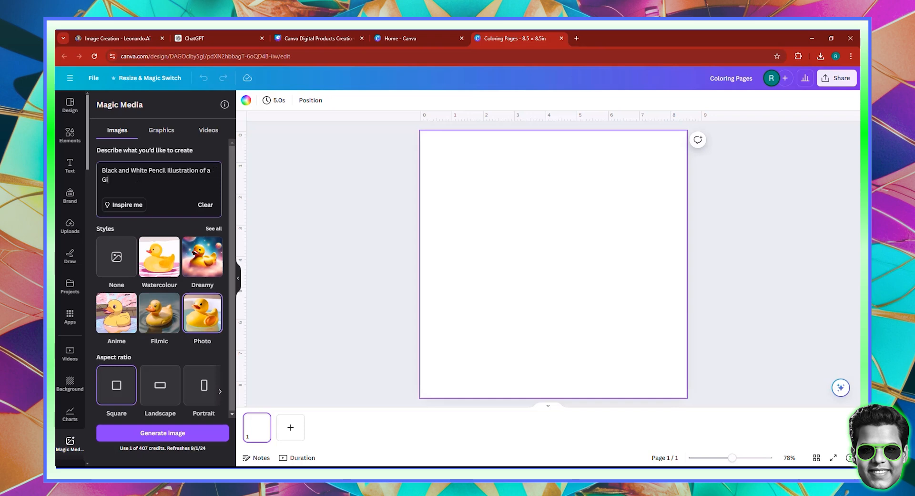
text(ganotausaurus)
- Open google.com in a new browser tab and search for gigataur to check the dinosaur's spelling
click(576, 38)
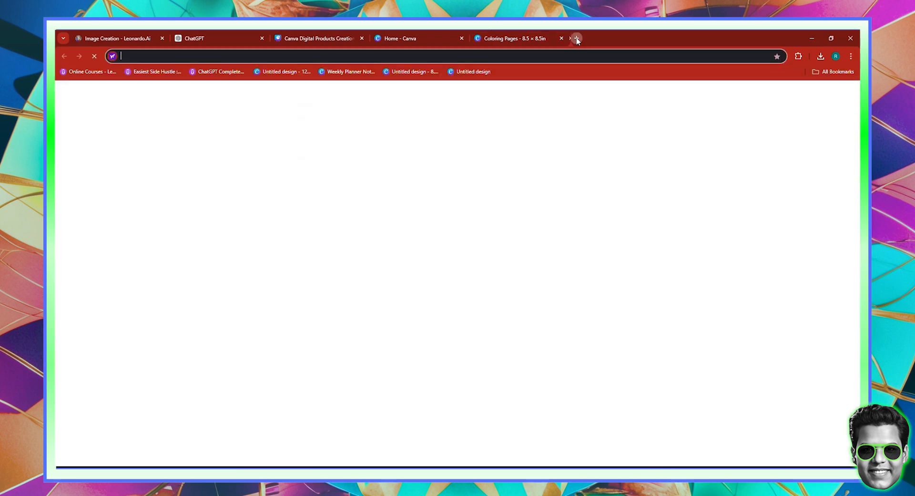
text(google.com)
key(Return)
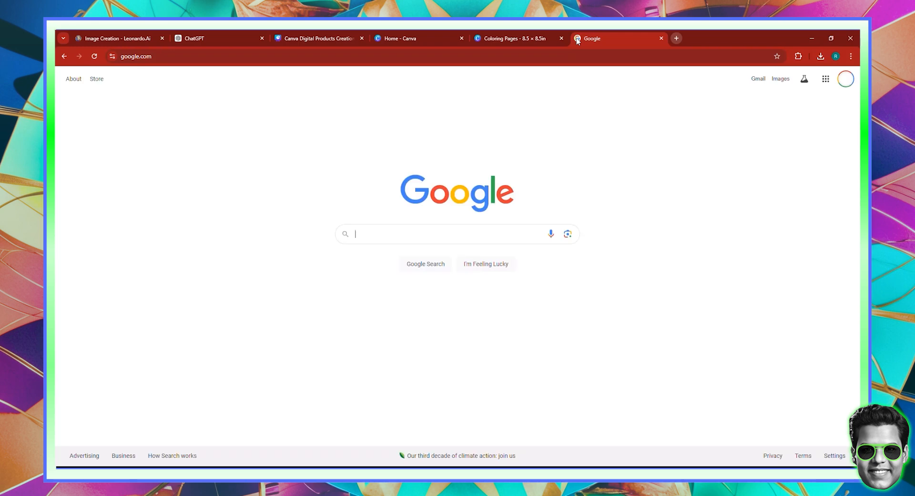
text(gig)
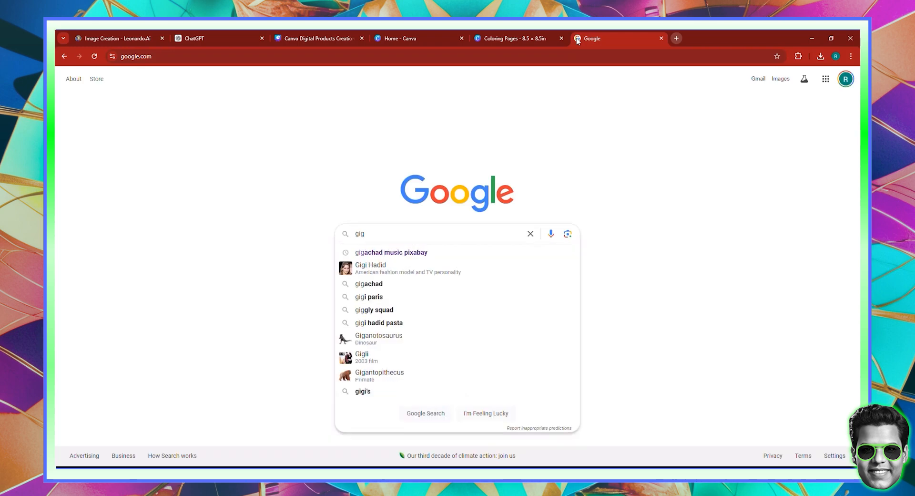
text(at)
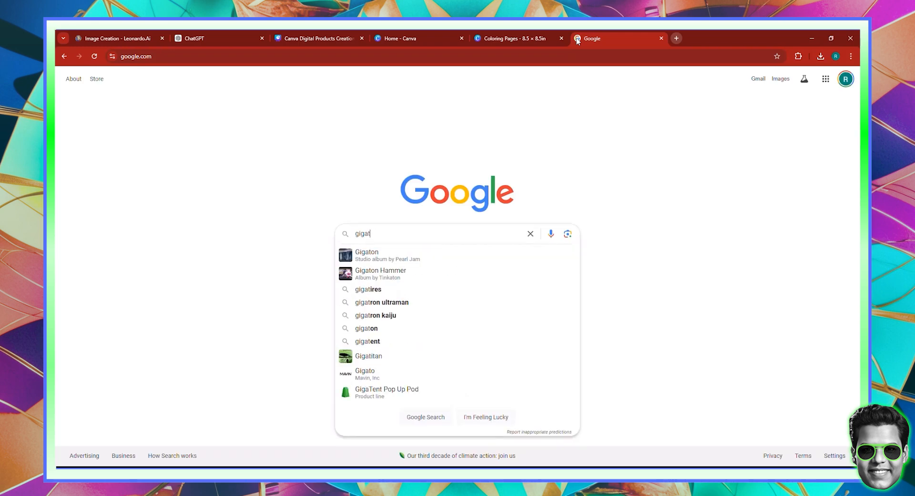
text(au)
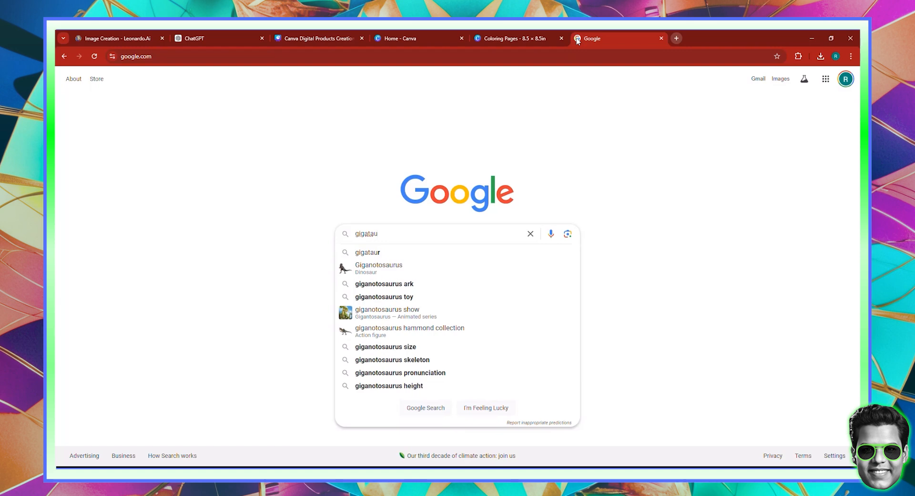
text(r)
key(Return)
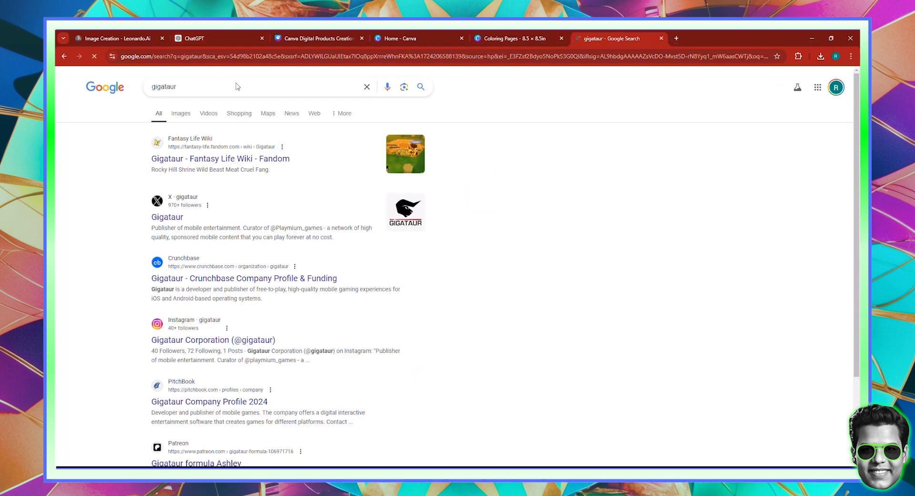
- Change the Google search to giganotosaurus coloring page and copy the word giganotosaurus from the query
click(199, 89)
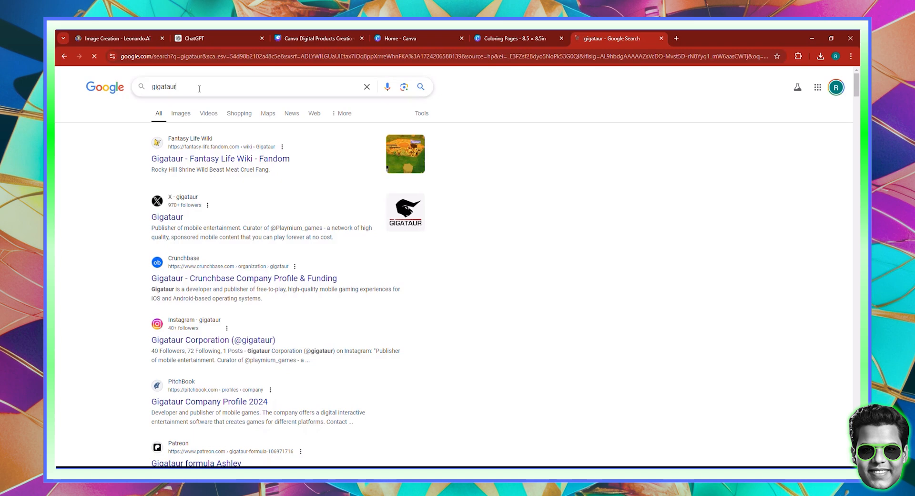
text(a)
click(200, 131)
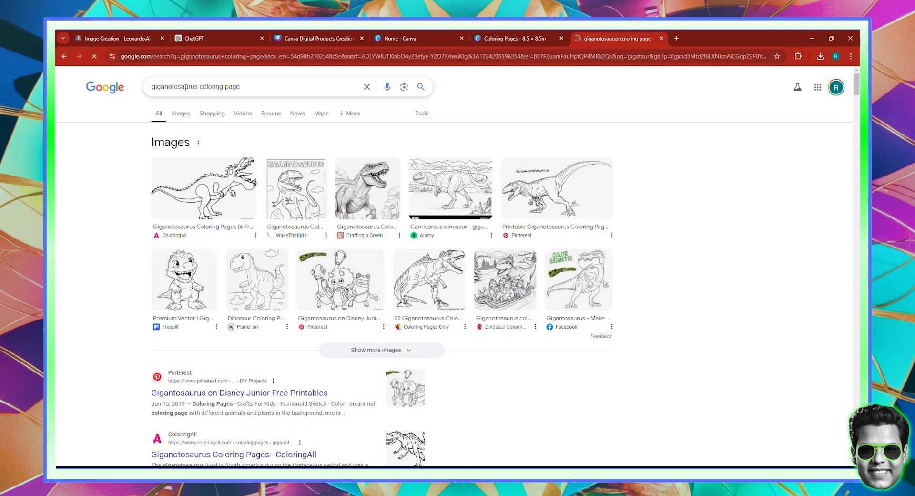
double_click(186, 87)
right_click(185, 87)
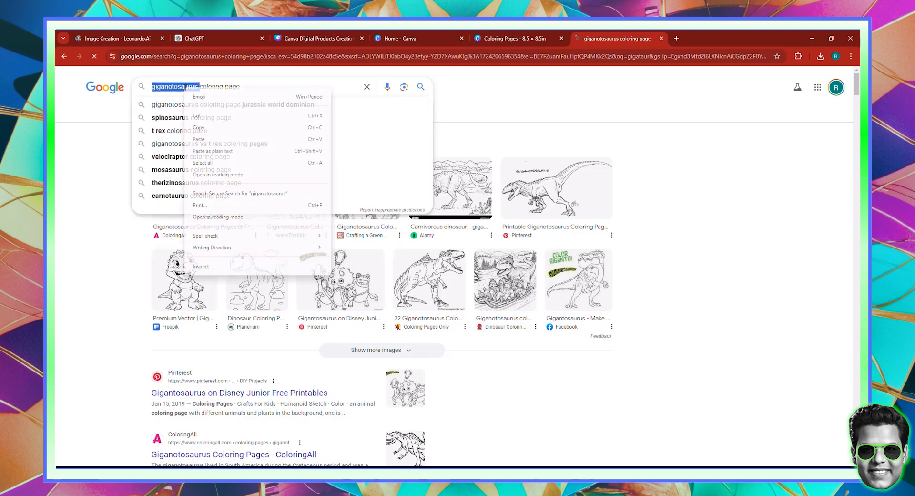
click(207, 133)
click(102, 210)
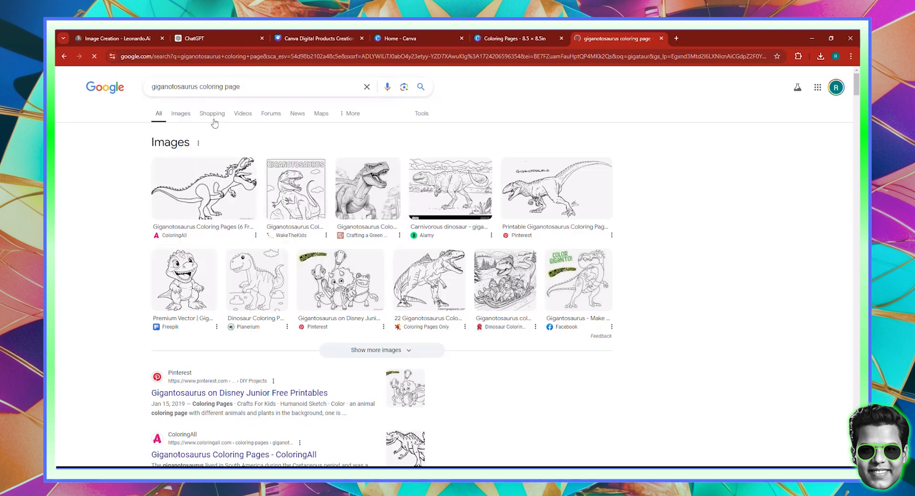
- Examine the image and web results for giganotosaurus coloring pages
scroll(349, 297, down, 1)
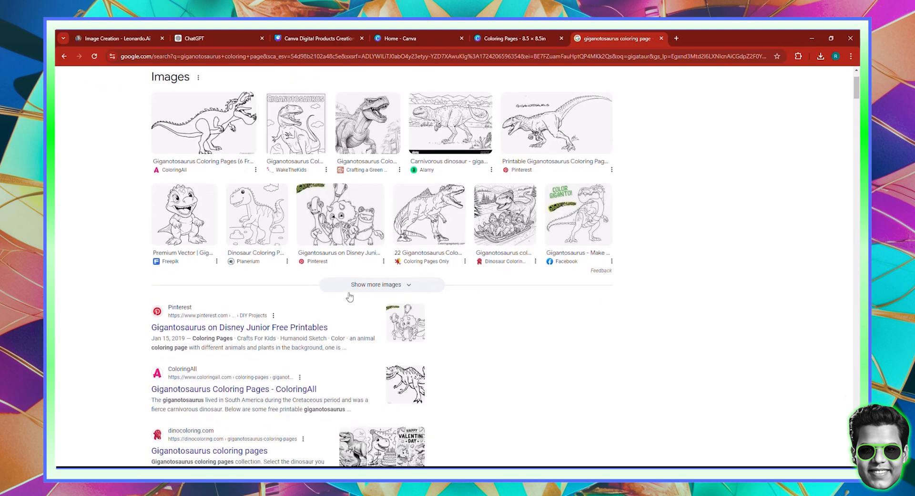
scroll(215, 306, down, 3)
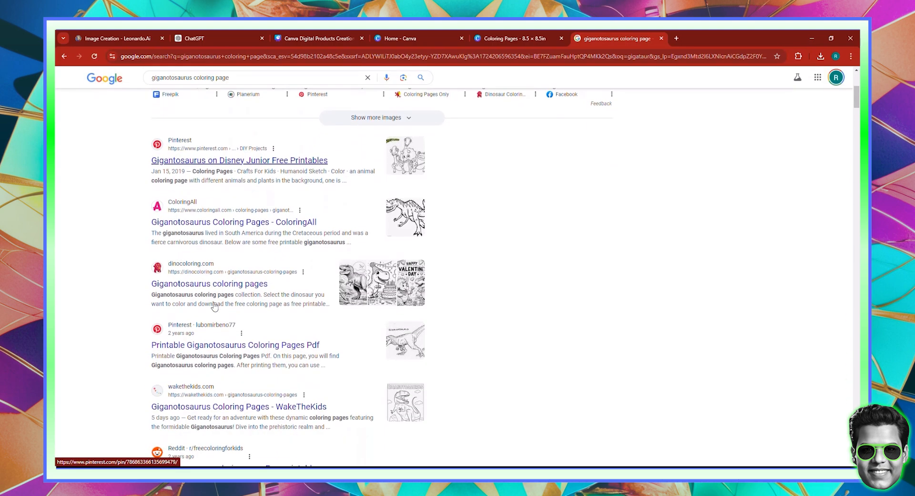
scroll(214, 306, down, 2)
scroll(214, 306, down, 10)
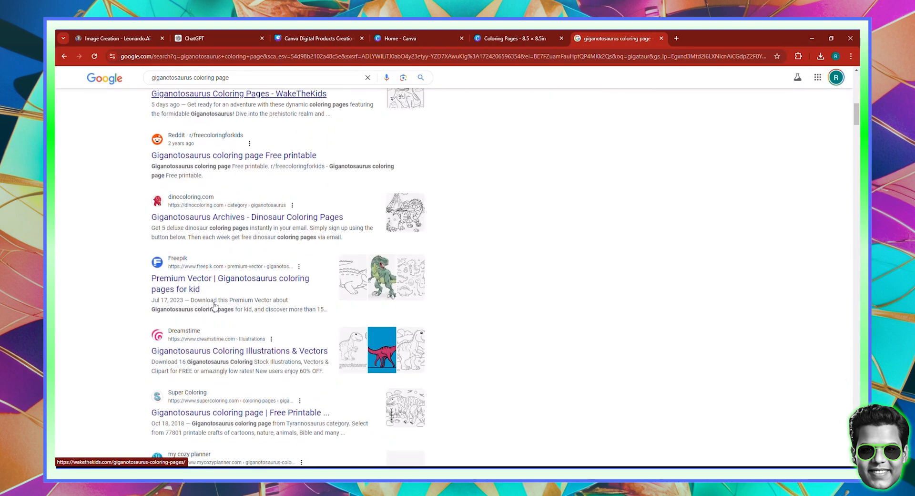
scroll(214, 301, down, 4)
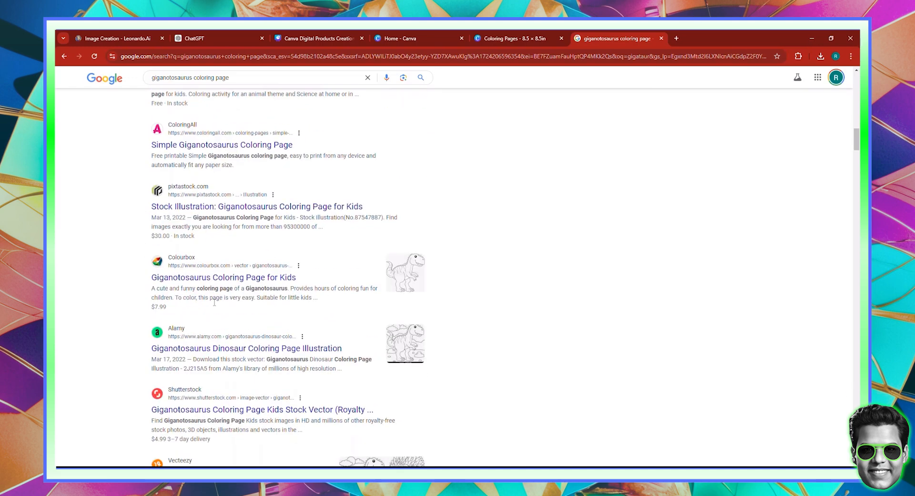
scroll(214, 302, down, 7)
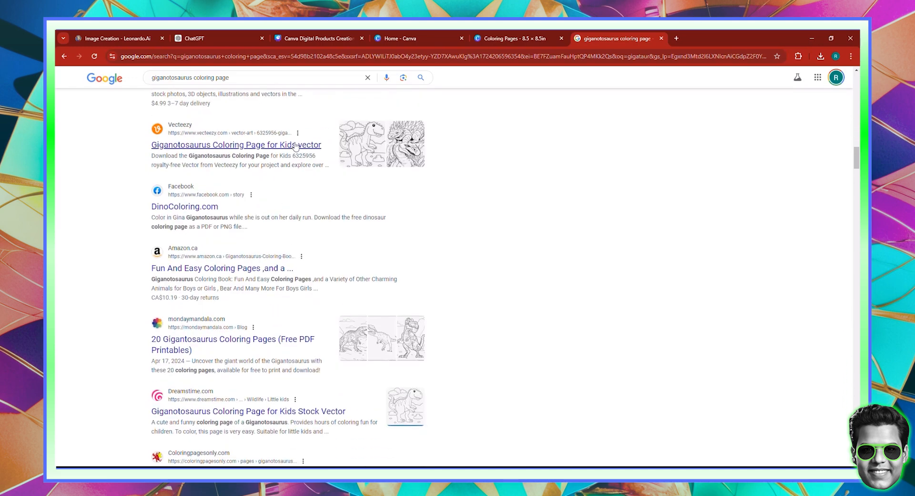
scroll(320, 227, up, 20)
scroll(320, 226, up, 10)
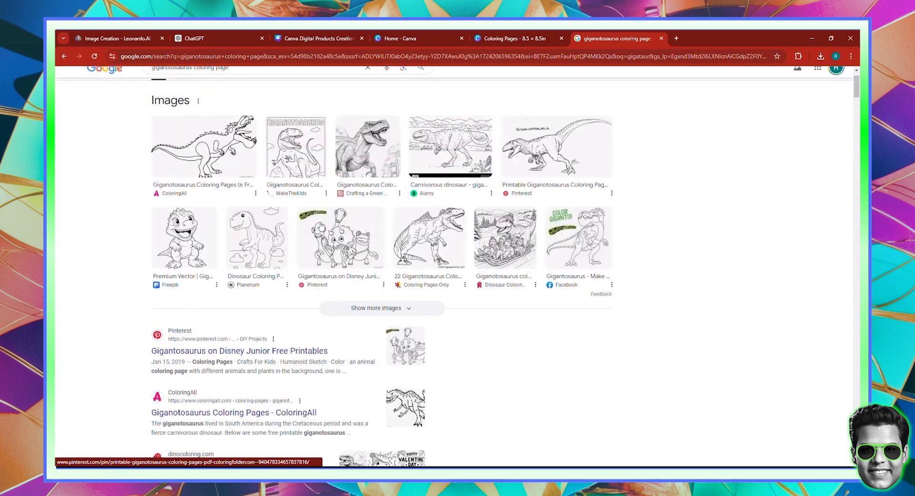
- Return to the Canva design, replace the misspelled dinosaur name in the prompt with giganotosaurus and generate the images
click(517, 39)
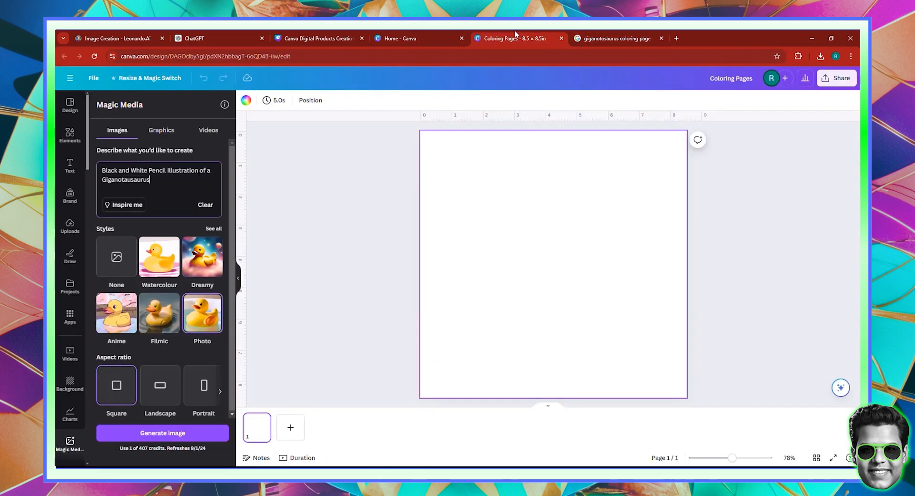
double_click(125, 179)
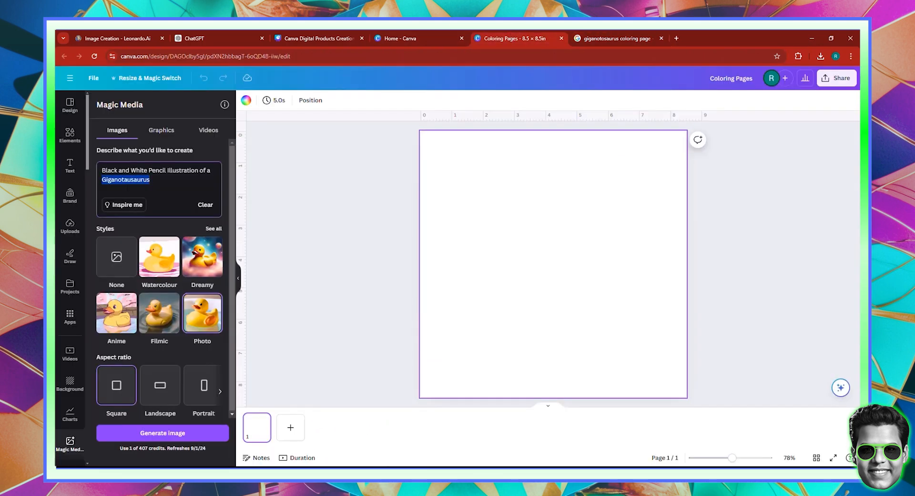
key(ctrl+v)
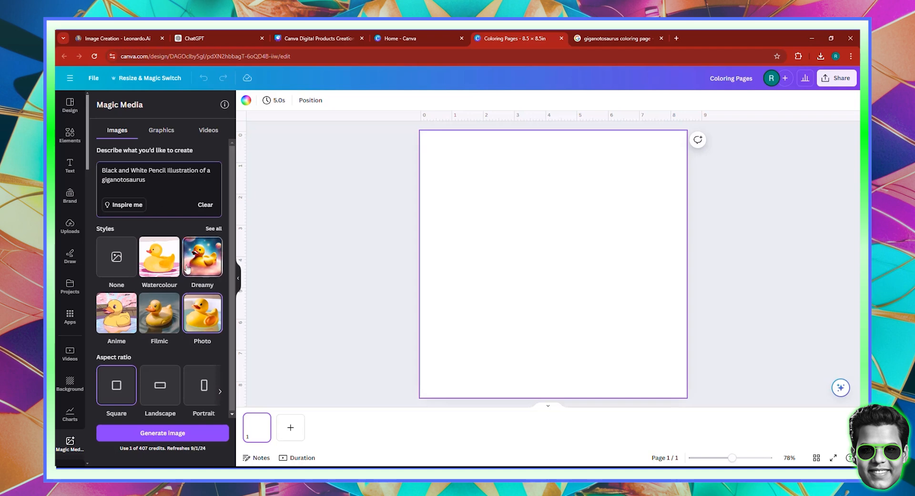
click(178, 434)
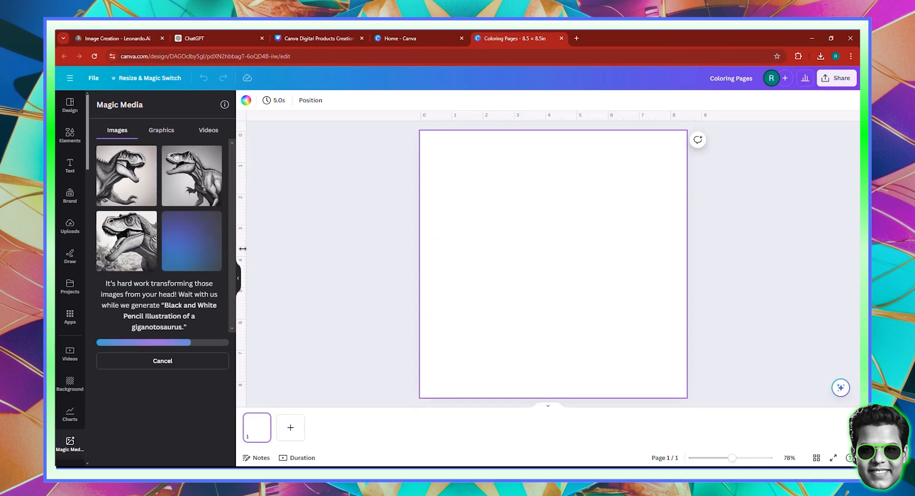
- Place each of the four generated dinosaur images on its own page, adding pages 2, 3 and 4
click(124, 174)
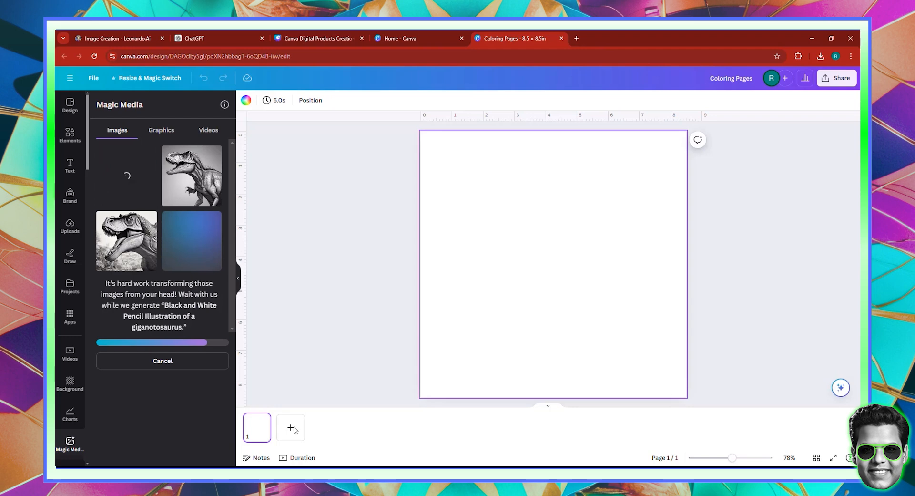
click(291, 427)
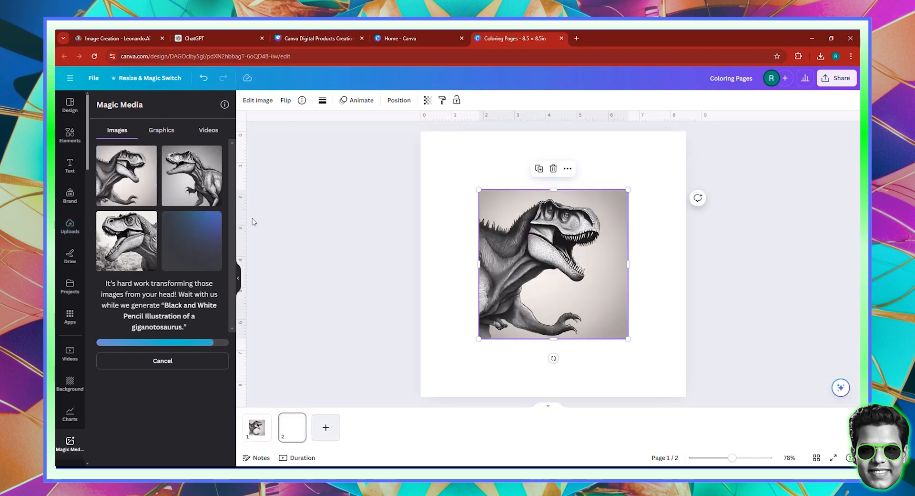
click(197, 174)
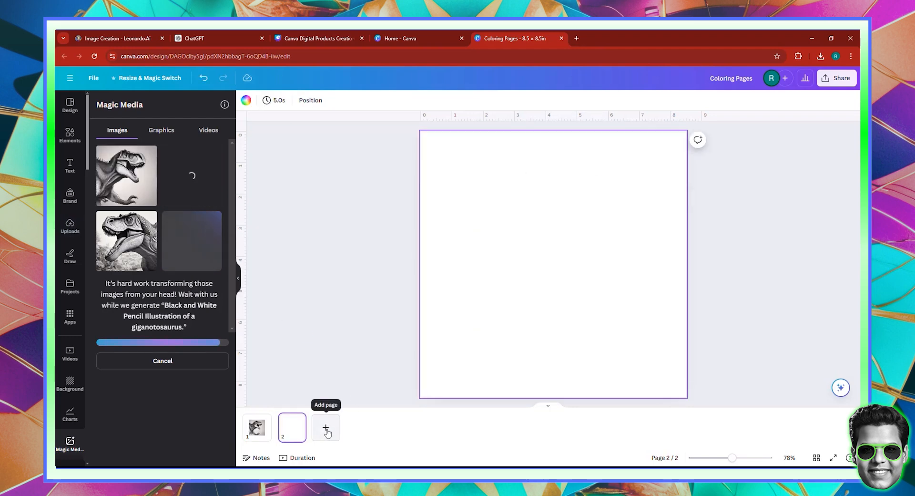
click(326, 429)
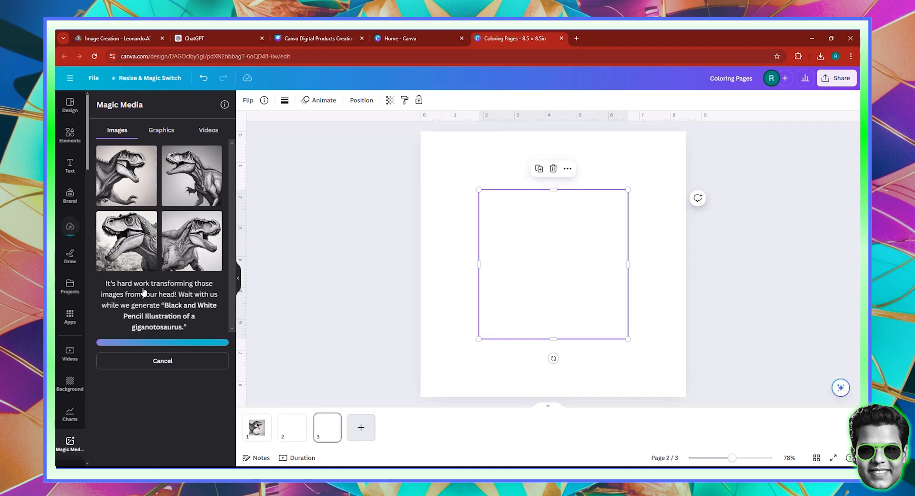
click(122, 251)
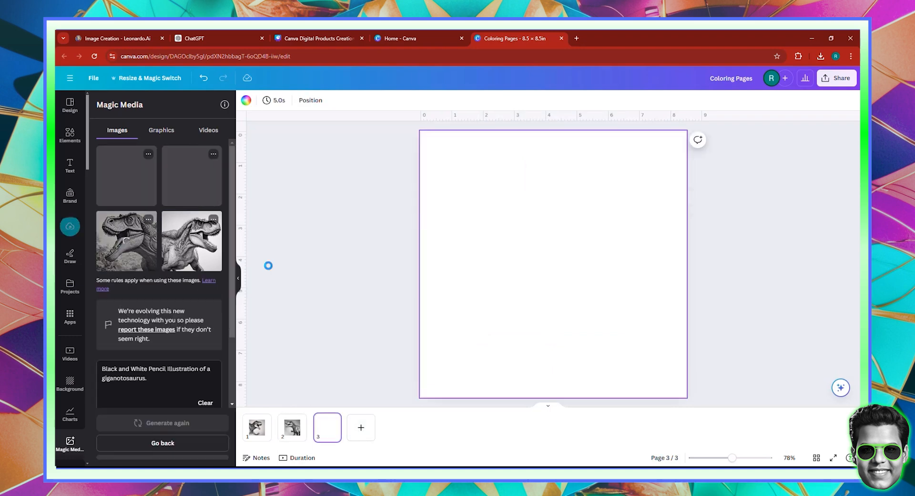
click(361, 428)
click(192, 241)
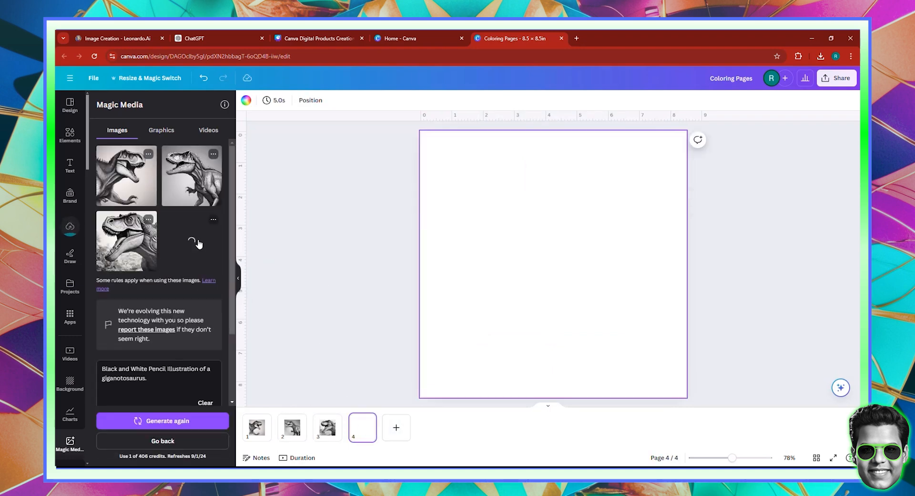
- Try page 1's dinosaur image as a full-page background, and delete both the image and its page
click(258, 426)
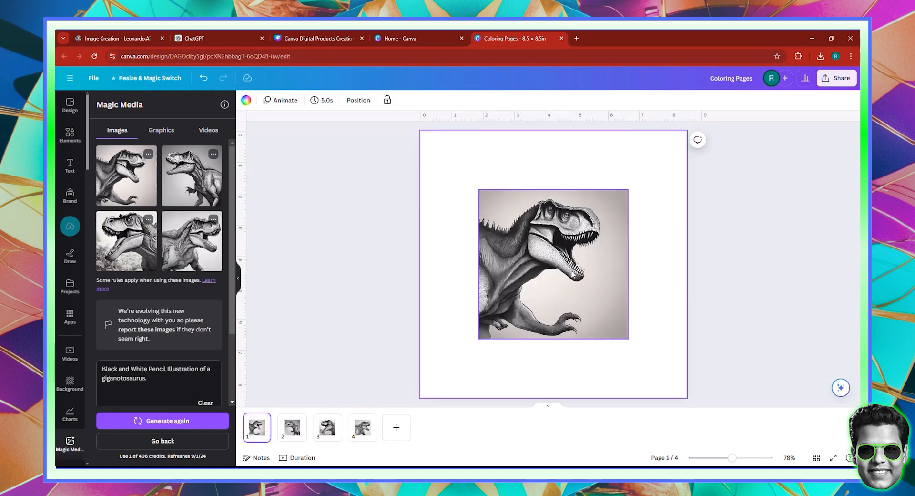
right_click(572, 273)
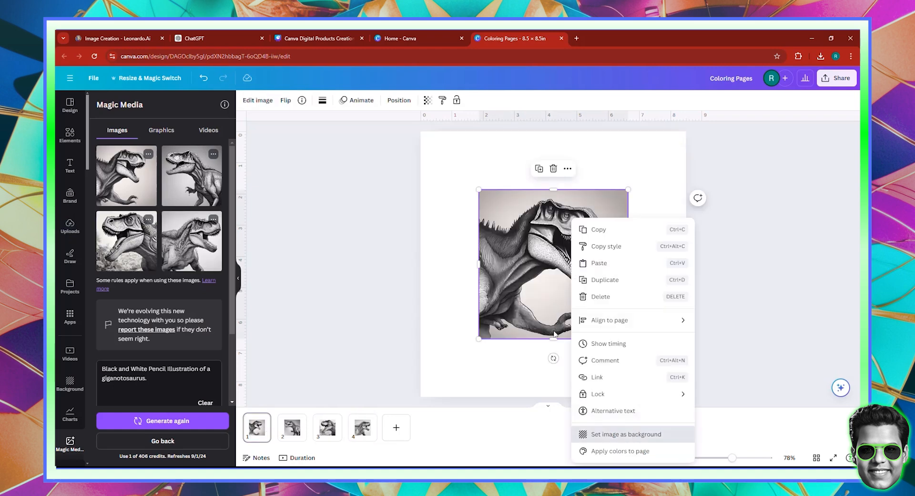
click(629, 433)
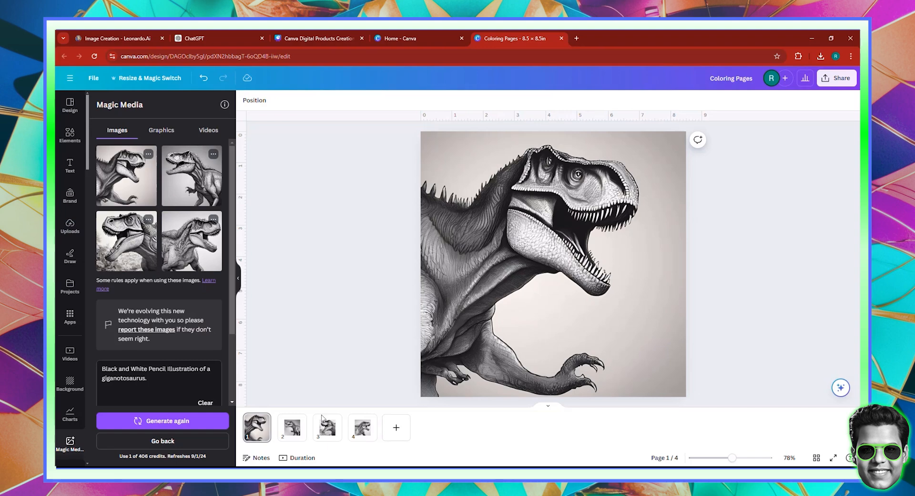
click(576, 293)
key(Delete)
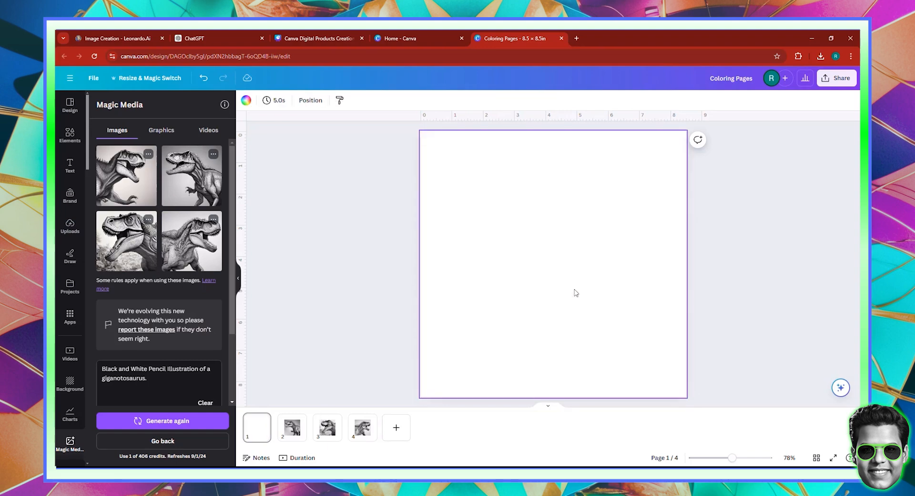
right_click(259, 424)
click(284, 288)
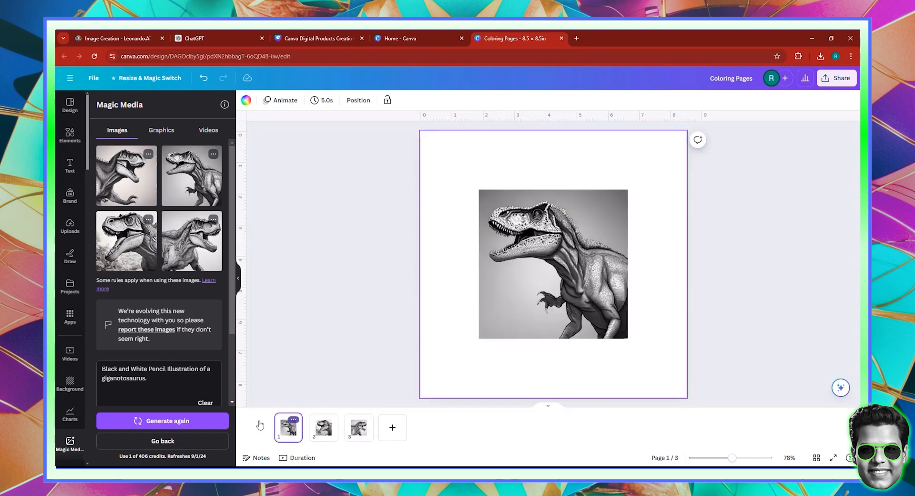
- Set the left-facing dinosaur with the plain gray backdrop as page background, and delete that image together with its page
right_click(584, 256)
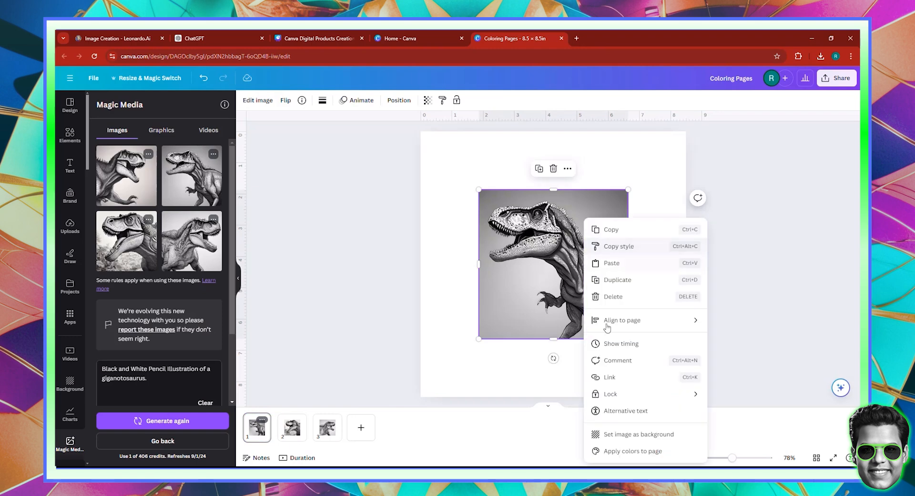
click(589, 436)
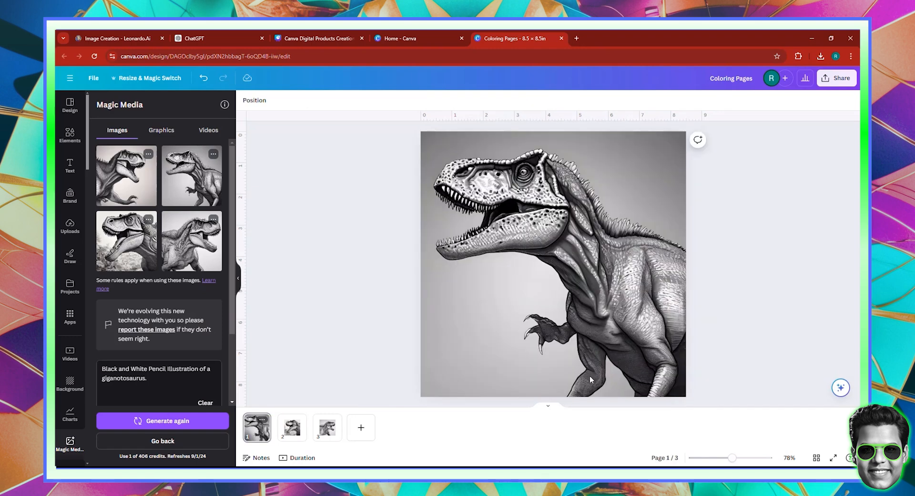
click(553, 289)
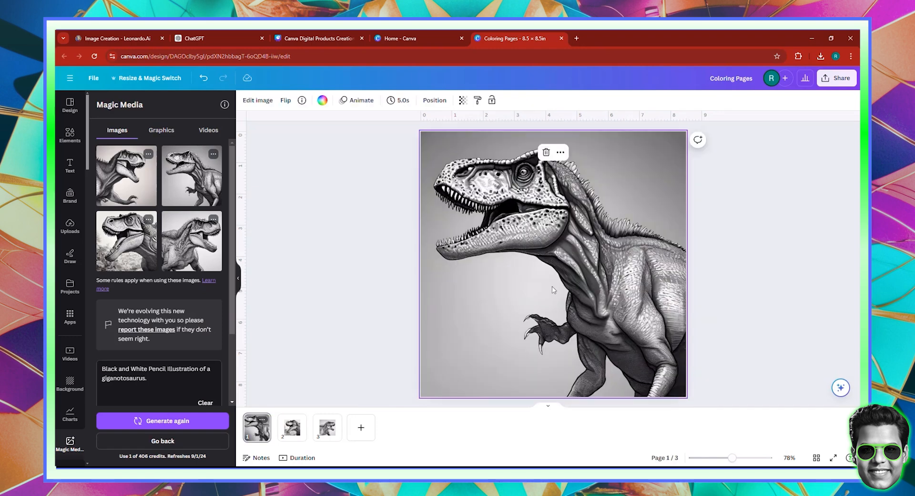
key(Delete)
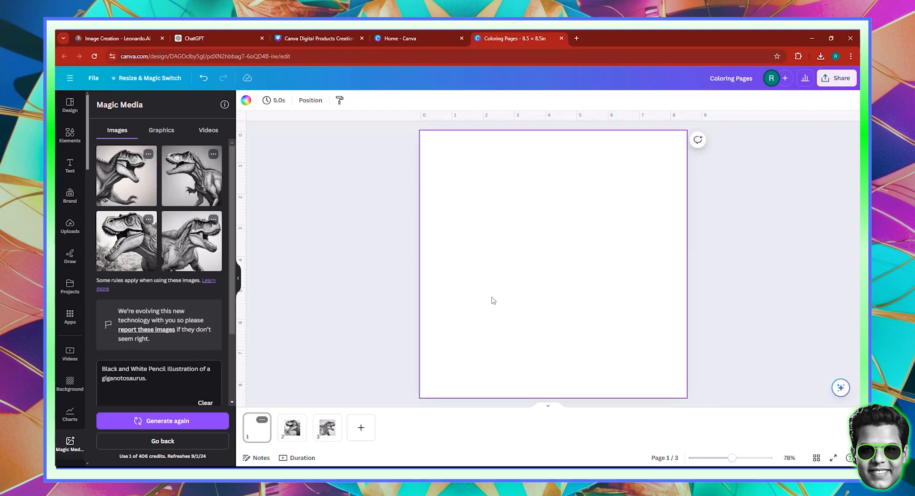
click(262, 419)
click(285, 312)
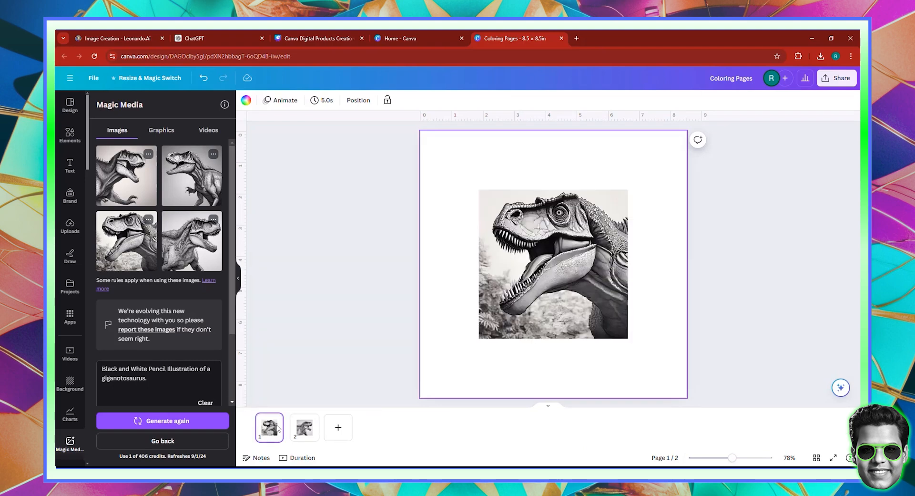
- Set the dinosaur images on the two remaining pages as their full-page backgrounds
right_click(573, 277)
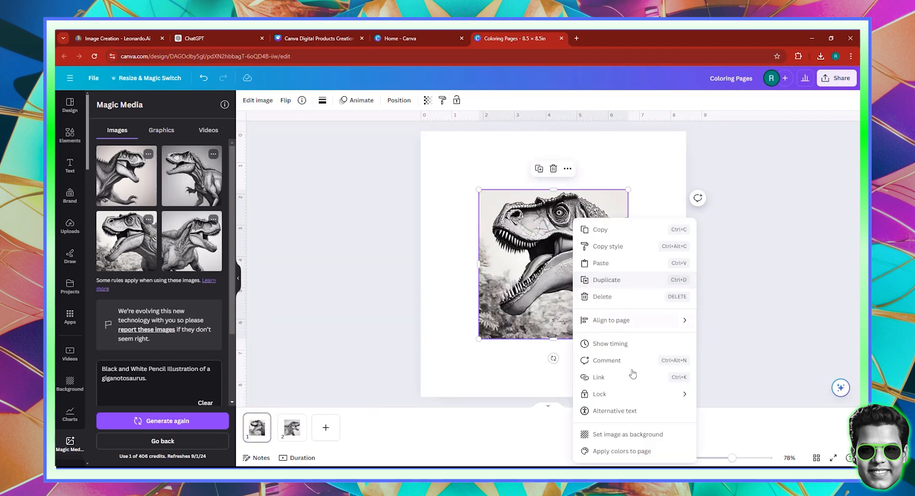
click(633, 434)
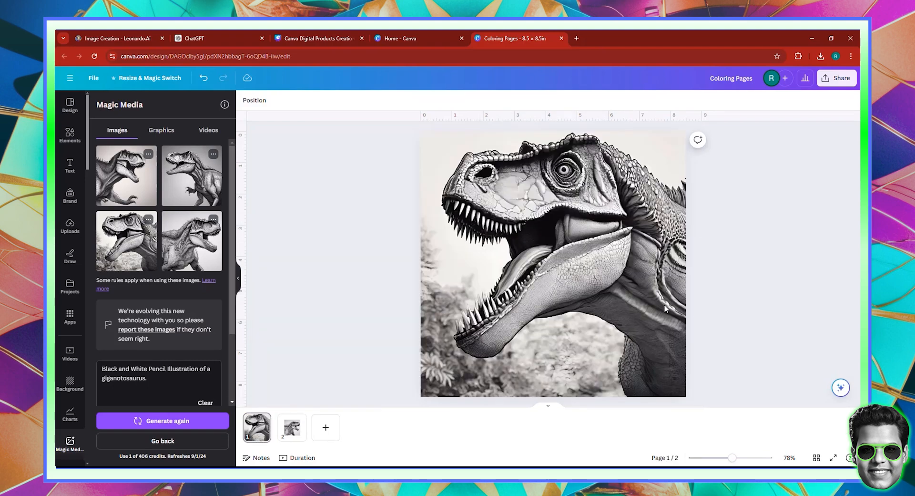
click(291, 427)
click(516, 296)
right_click(516, 296)
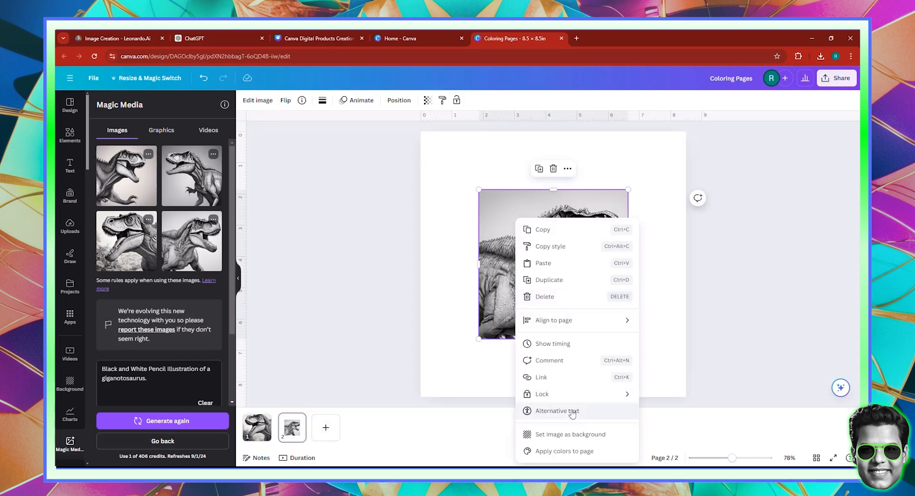
click(574, 434)
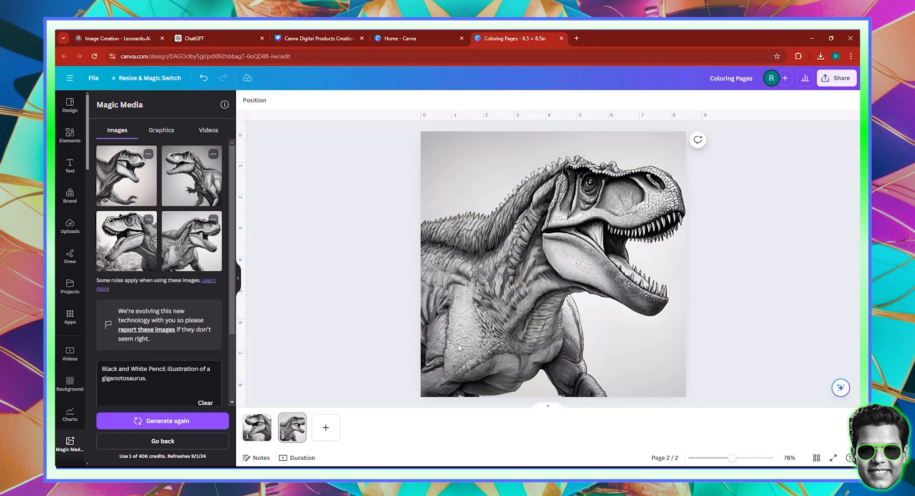
- Generate new Photo-style images from the prompt "Black and White Pencil Cartoon Coloring Illustration of a triceratops"
click(138, 441)
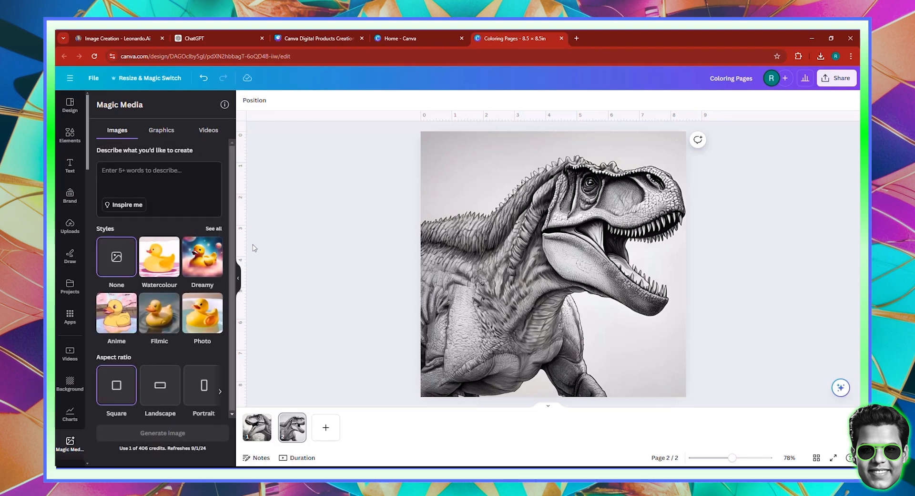
click(204, 320)
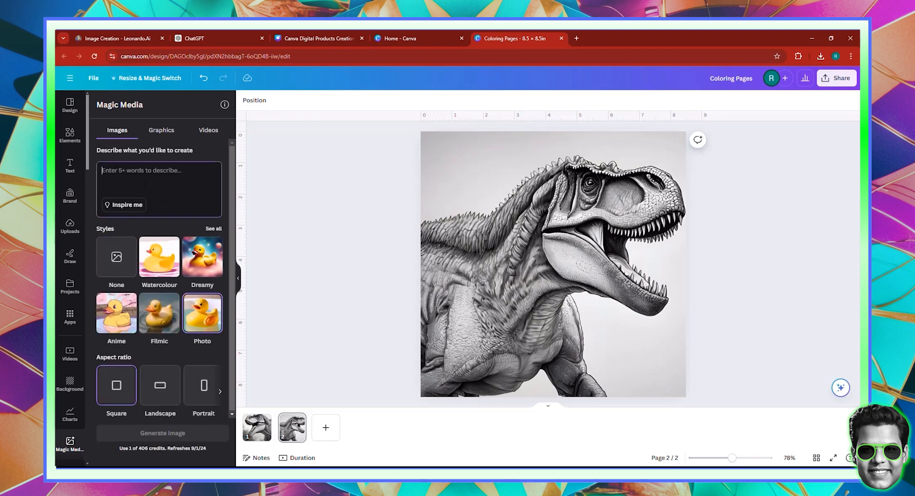
text(Black and White Pen)
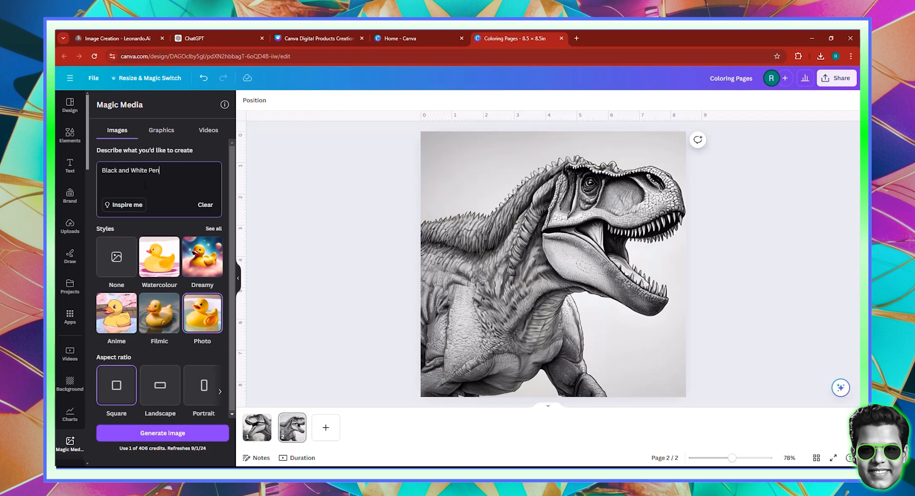
text(cil Cartoon Coloring Illustration of  a triceratops)
click(181, 432)
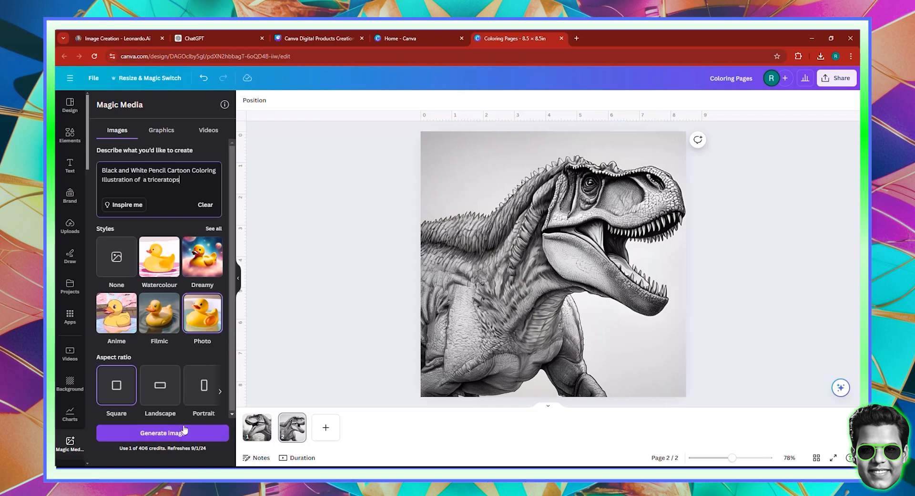
- Add page 3 with the first generated triceratops image as its background, and browse the full range of image styles
click(326, 428)
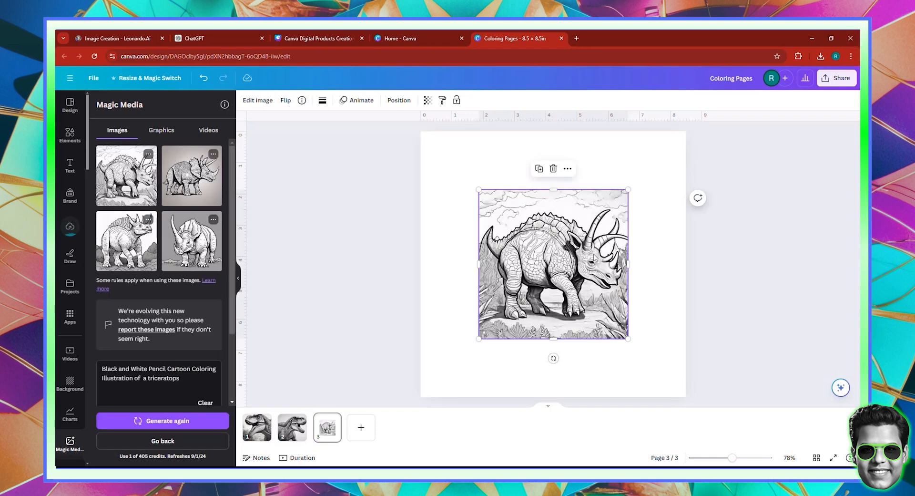
click(163, 440)
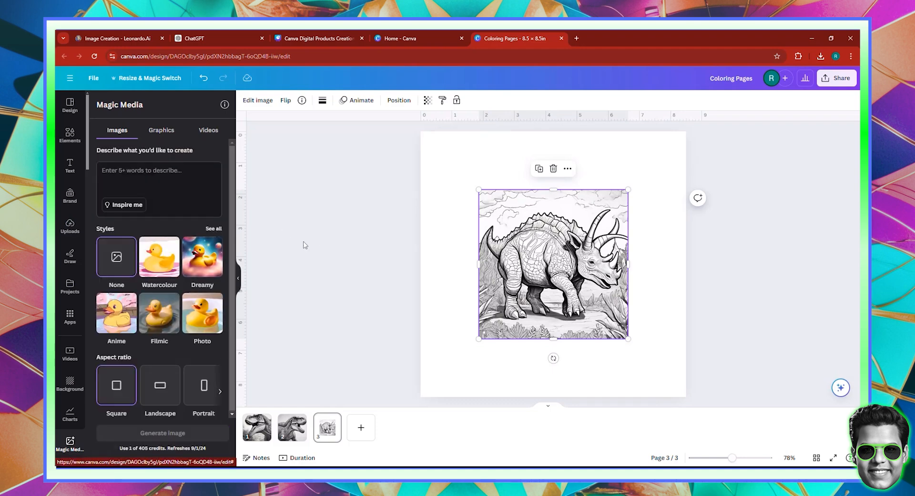
click(213, 229)
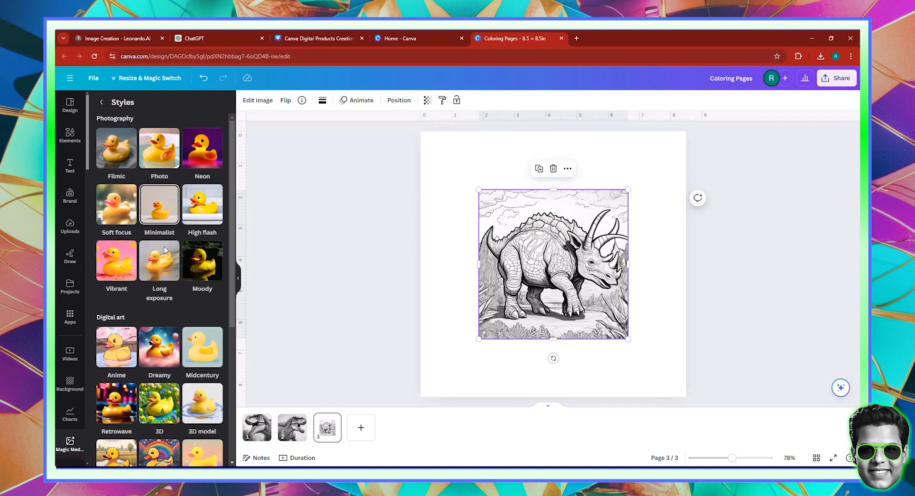
scroll(163, 351, down, 2)
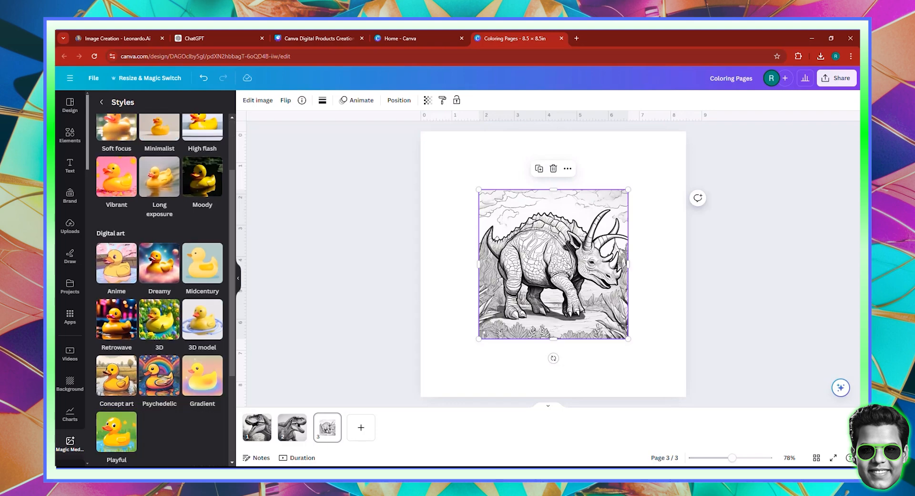
right_click(565, 218)
click(581, 433)
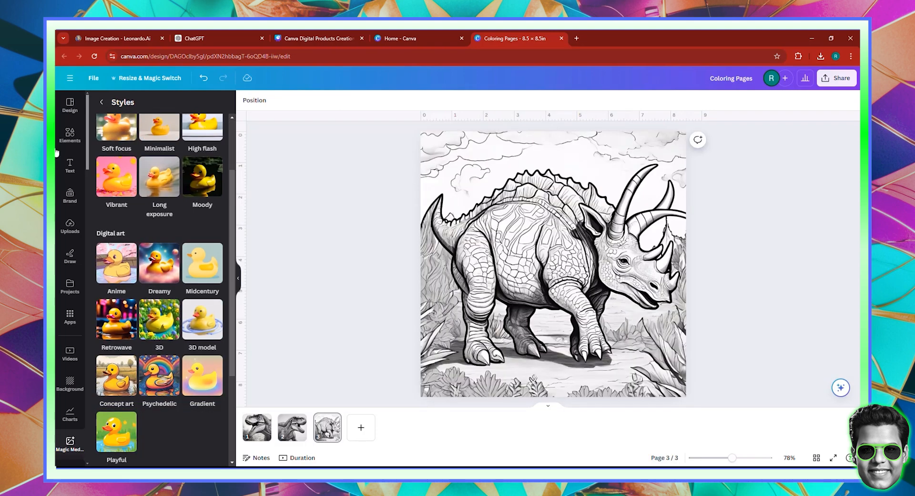
- Generate new Anime-style images from the prompt "black and white pencil illustration of a huge fierce t-rex."
click(101, 101)
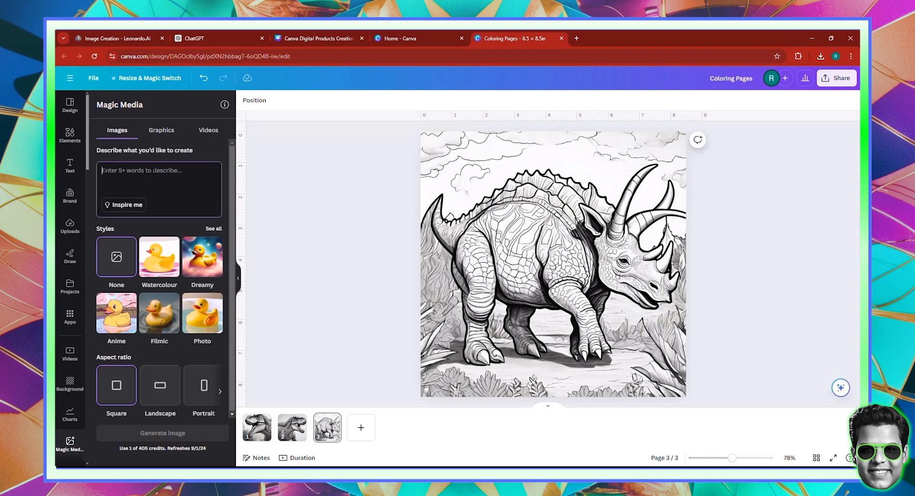
text(b)
key(BackSpace)
text(b)
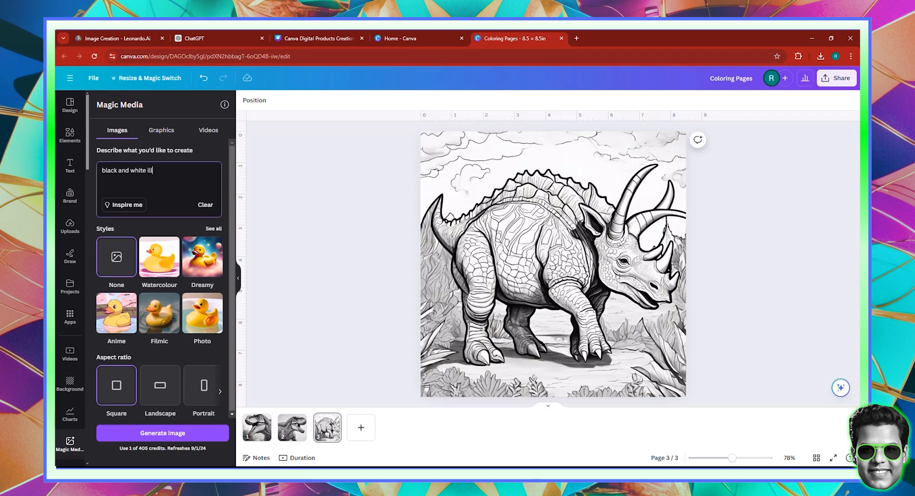
text(lack and white pencil illustration of a huge fierce t-rex.)
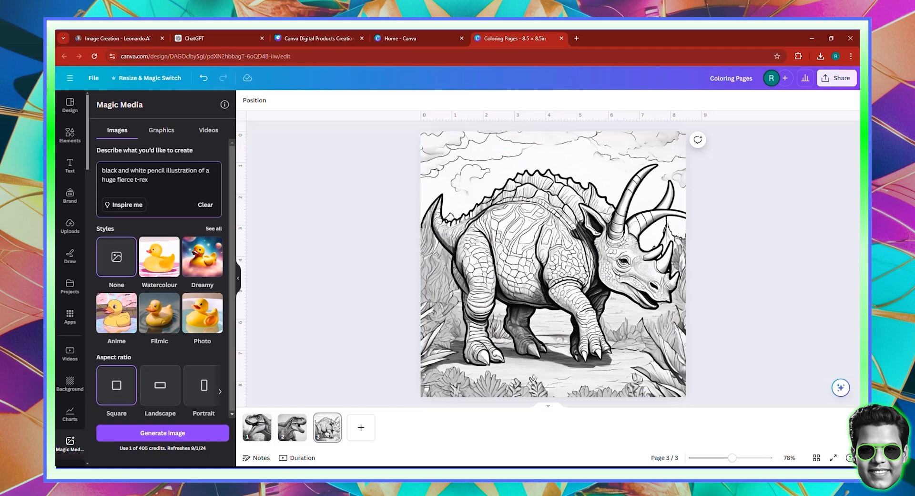
click(118, 325)
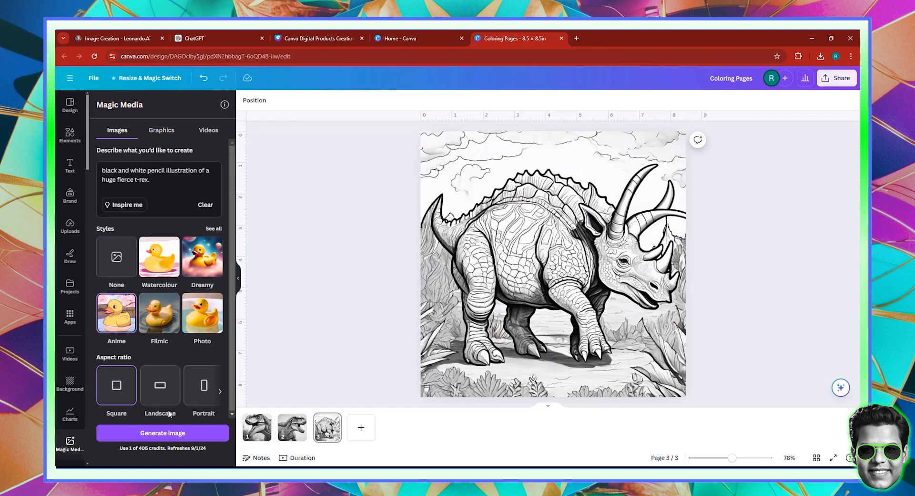
click(159, 433)
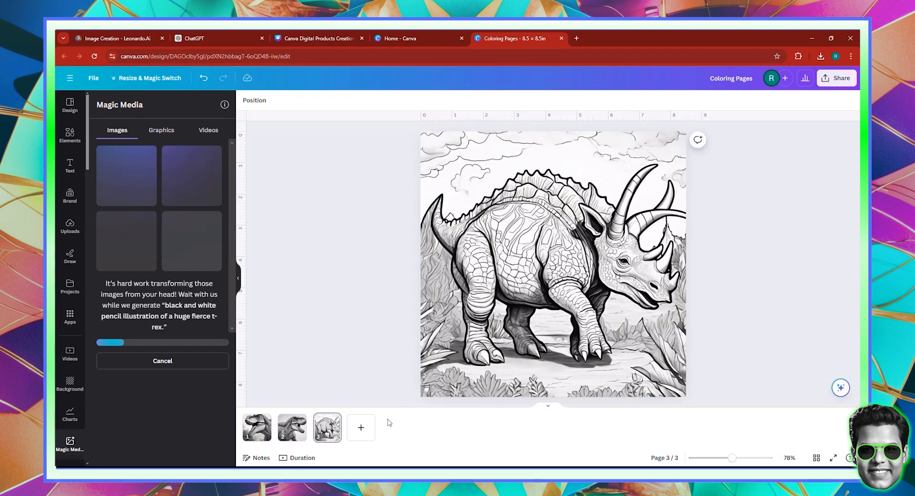
- Add page 4, place the first generated t-rex image on it and set it as the page background
click(360, 427)
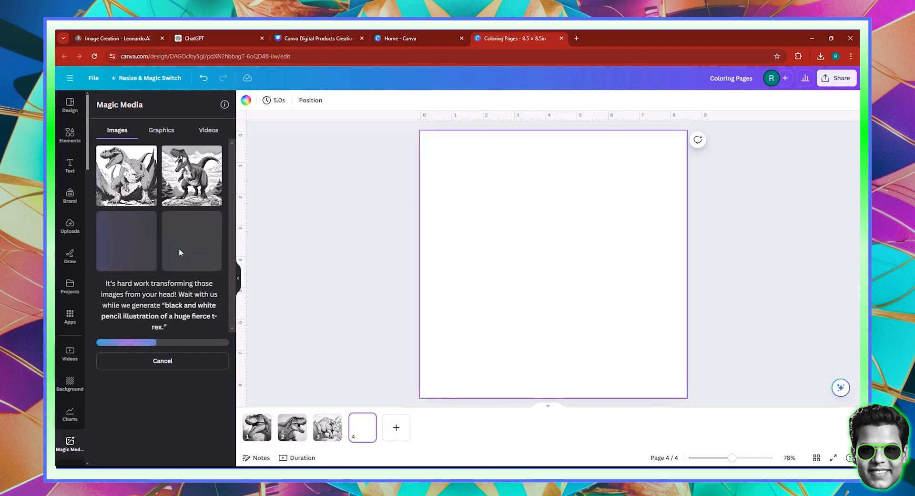
click(112, 177)
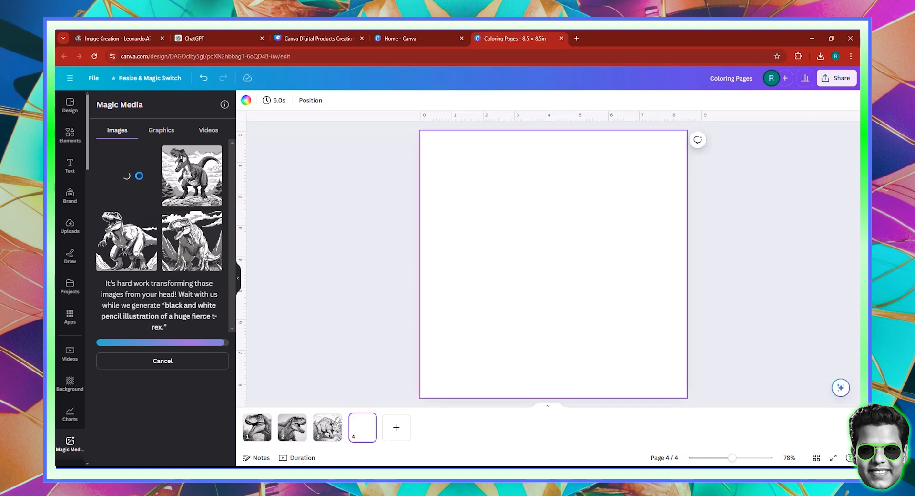
right_click(534, 305)
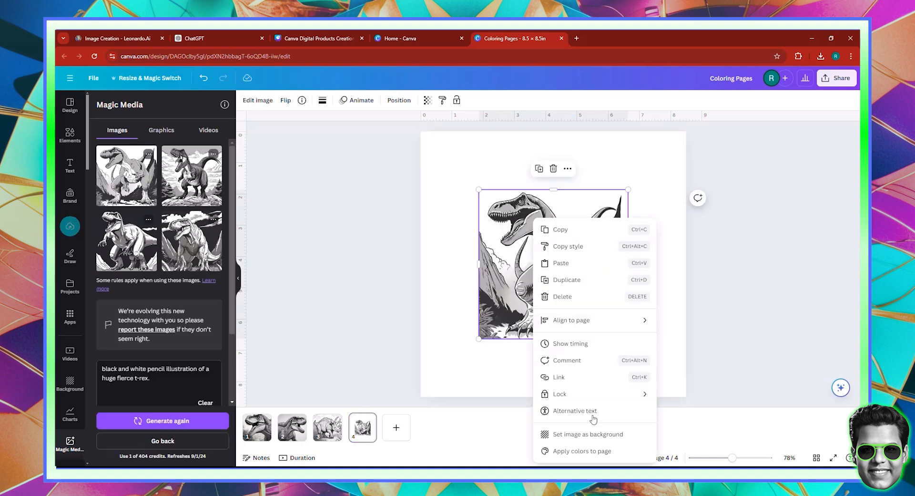
click(594, 433)
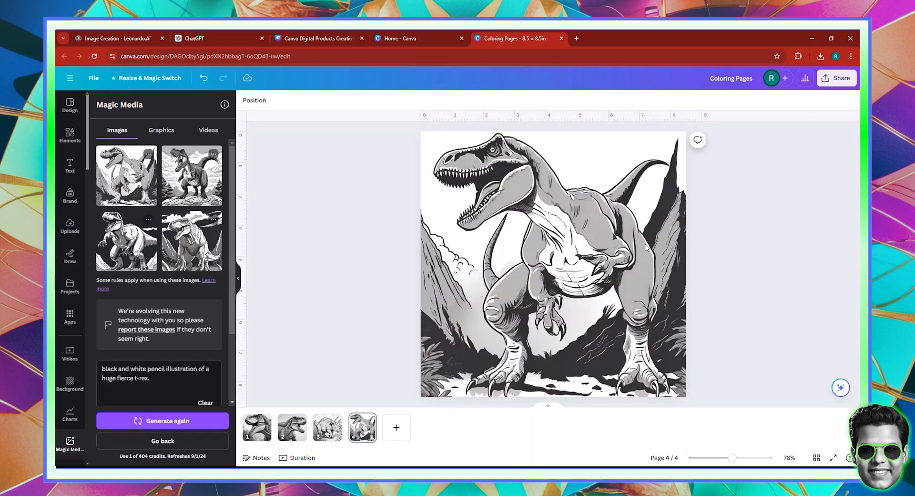
- Add page 5 and fill it with the fourth generated t-rex image as the page background
click(396, 427)
click(184, 232)
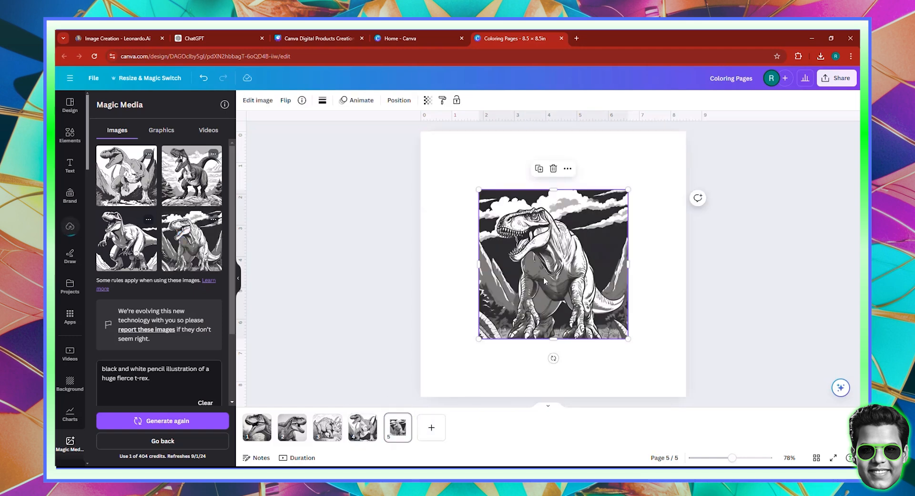
right_click(544, 220)
click(587, 434)
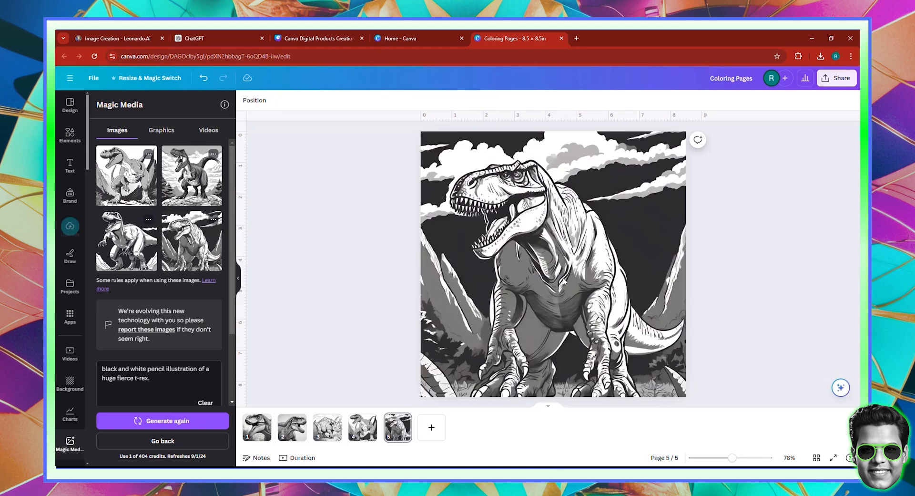
- Add page 6 and set the second generated t-rex image as its full-page background
click(431, 427)
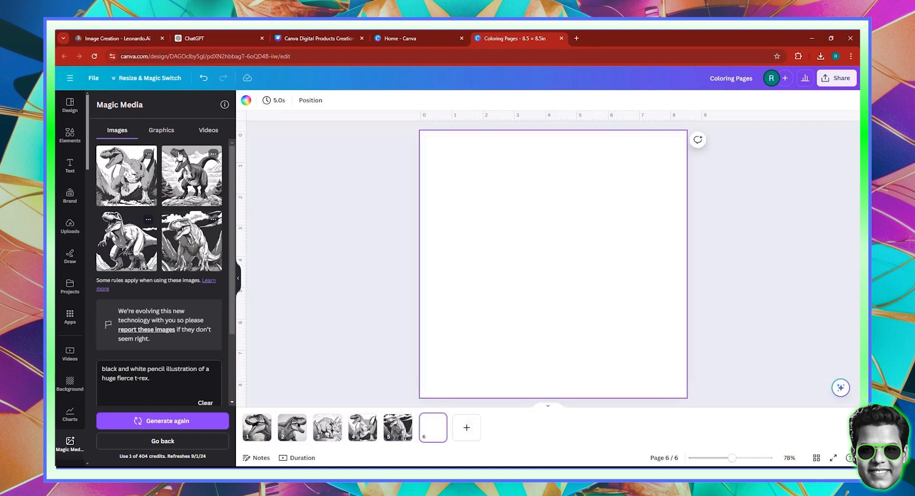
click(190, 181)
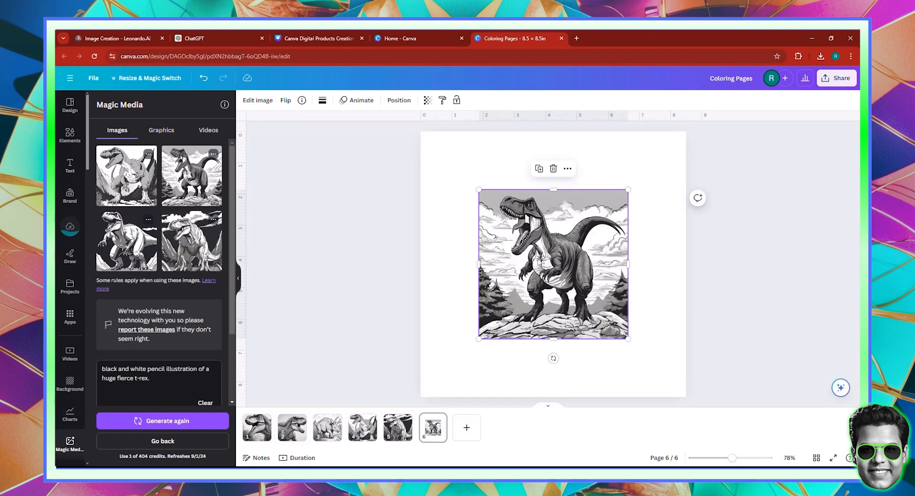
right_click(538, 267)
click(589, 433)
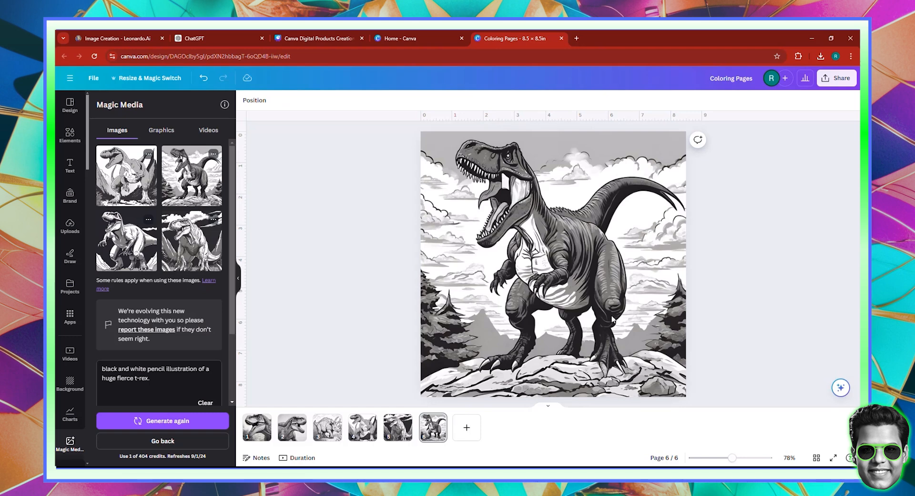
- Add page 7, remove the wrongly placed fourth t-rex image, and set the third generated t-rex image as the page background
click(467, 427)
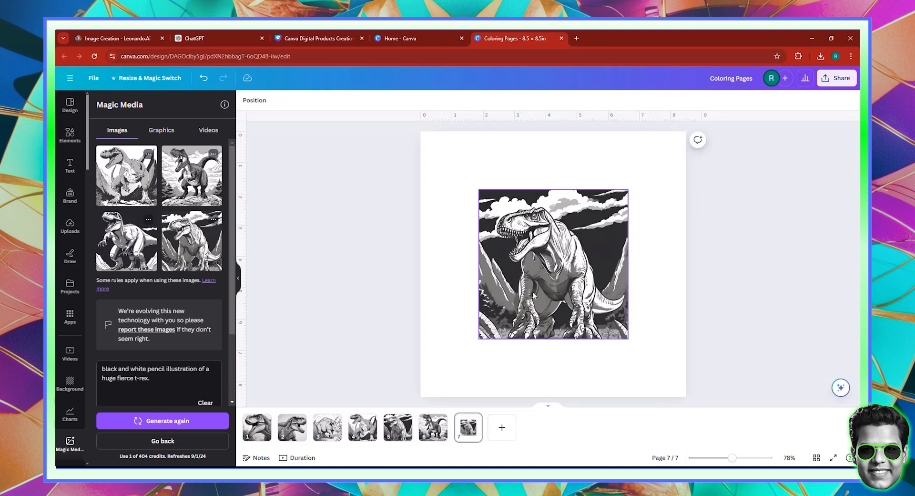
click(538, 271)
key(Delete)
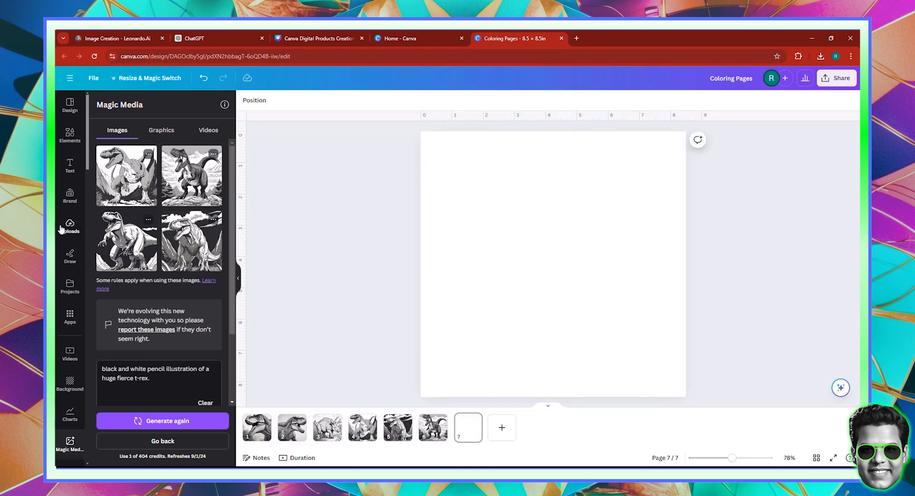
click(117, 235)
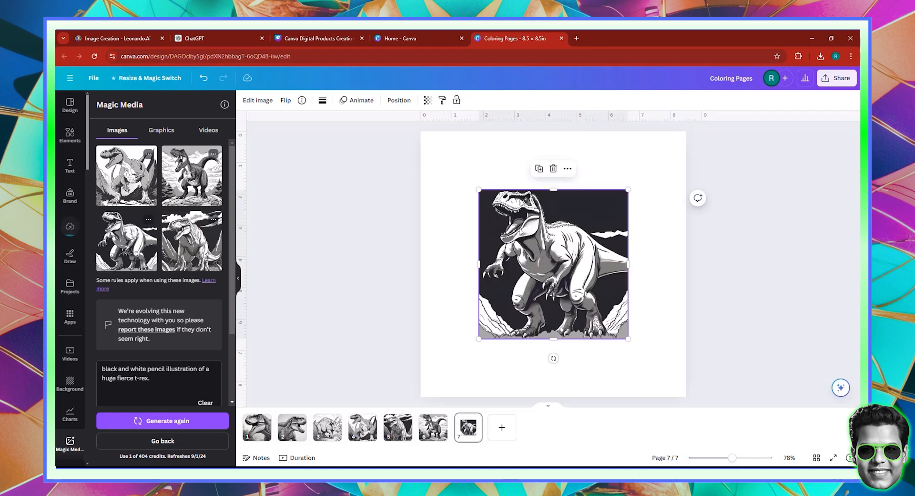
right_click(522, 221)
click(577, 434)
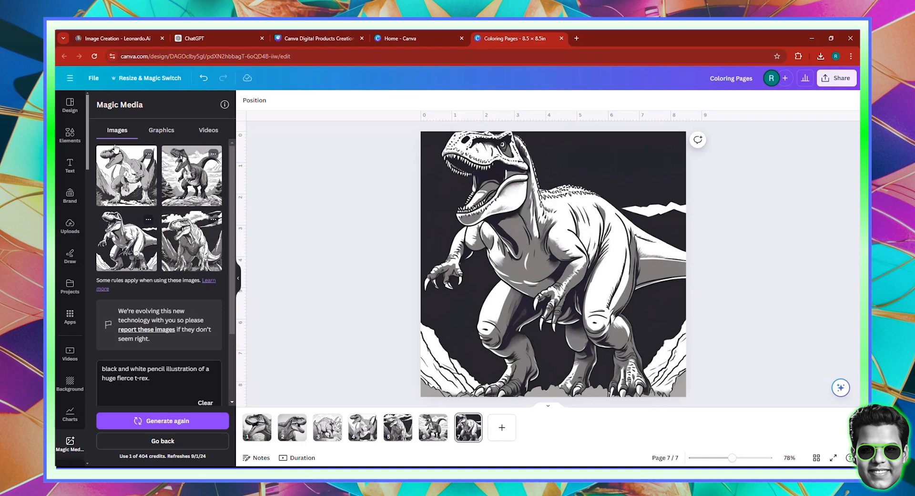
- Return to the empty image prompt form and review the illustrations on pages 1 to 4, ending back on page 3
click(162, 441)
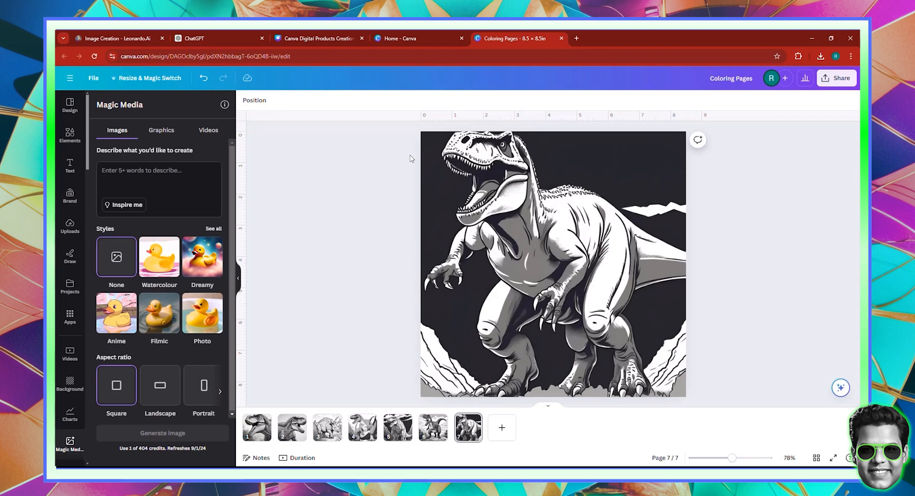
click(257, 424)
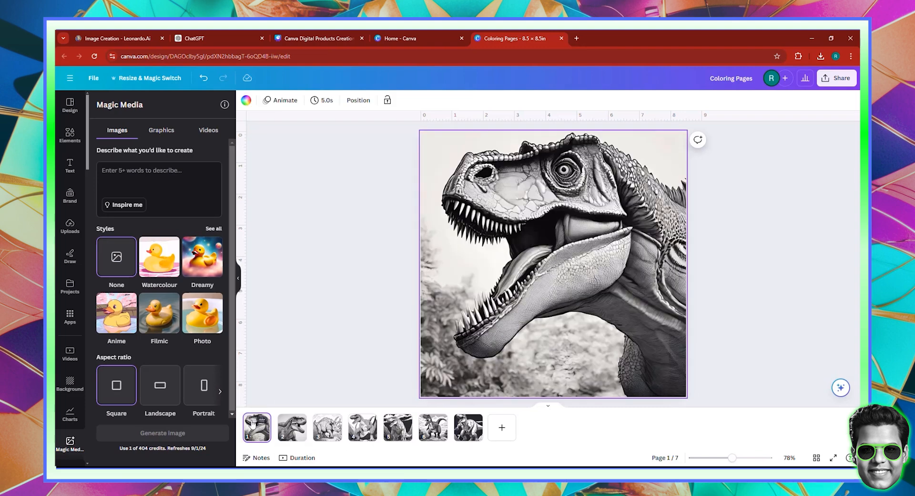
click(293, 429)
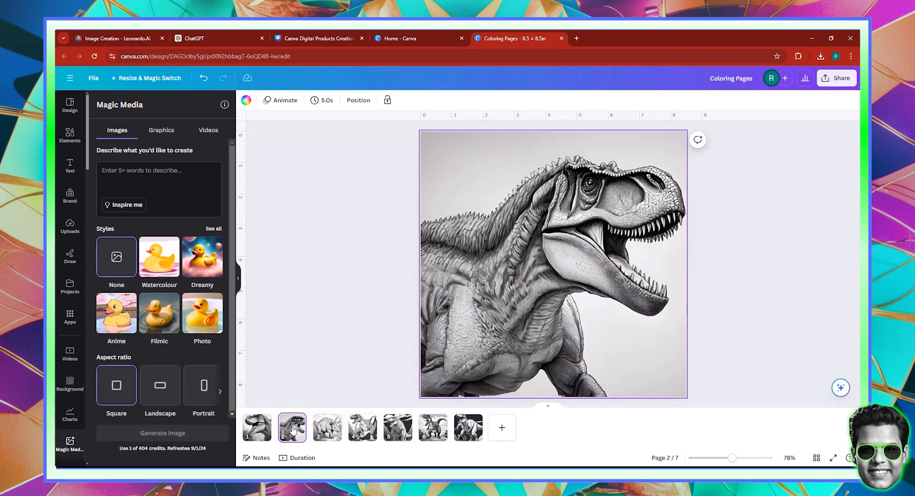
click(333, 431)
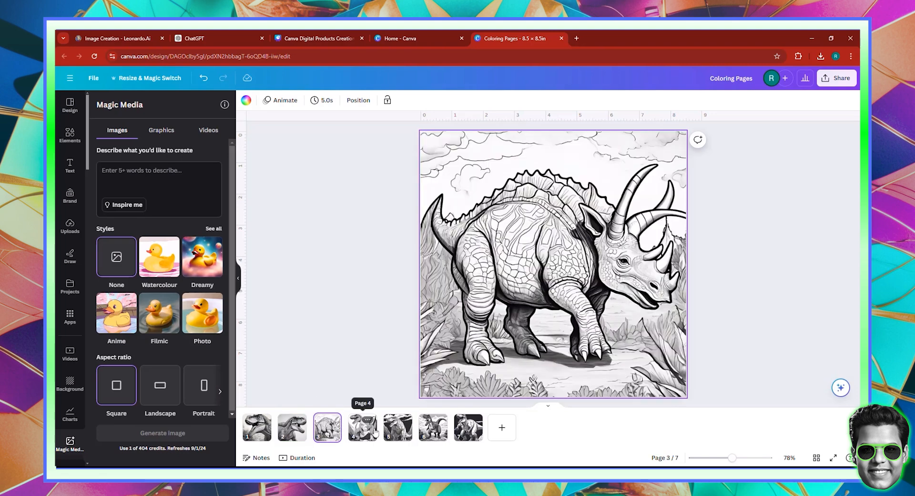
click(365, 429)
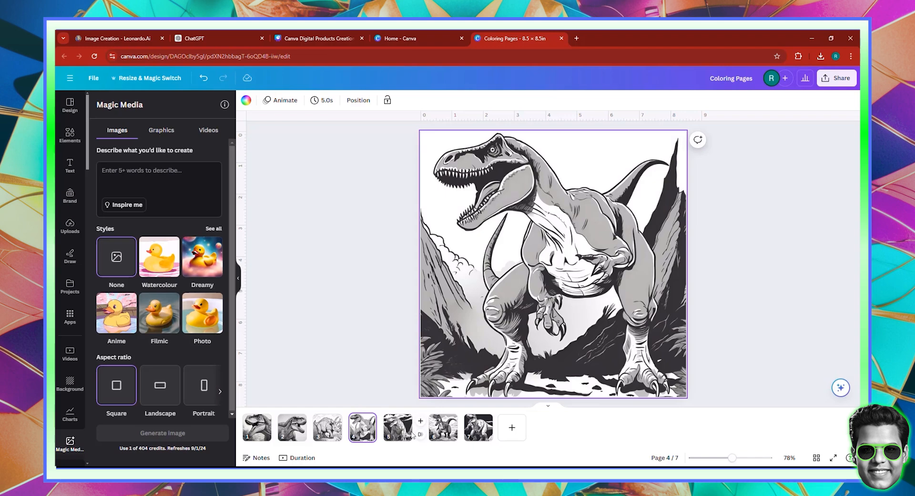
click(336, 425)
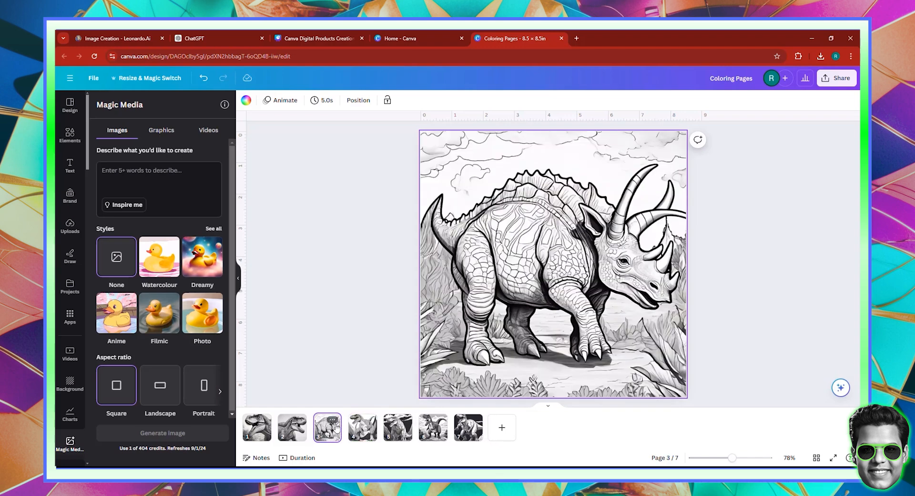